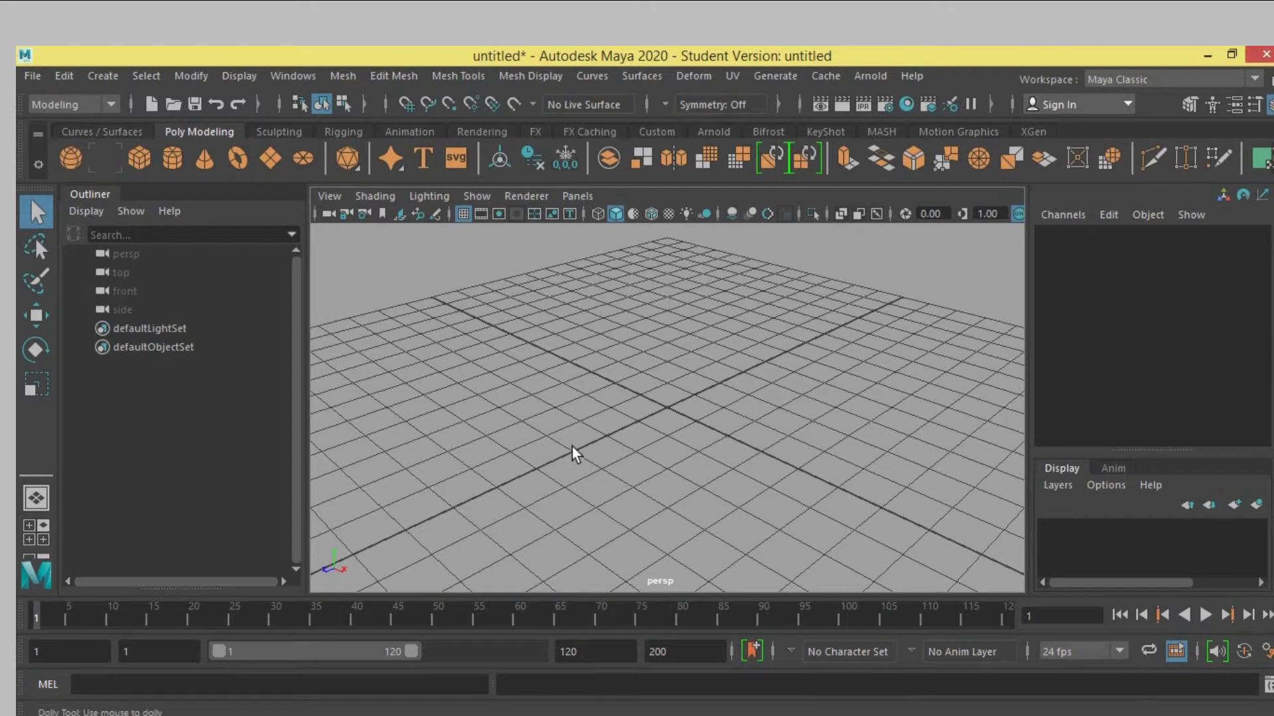
scroll(572, 447, up, 2)
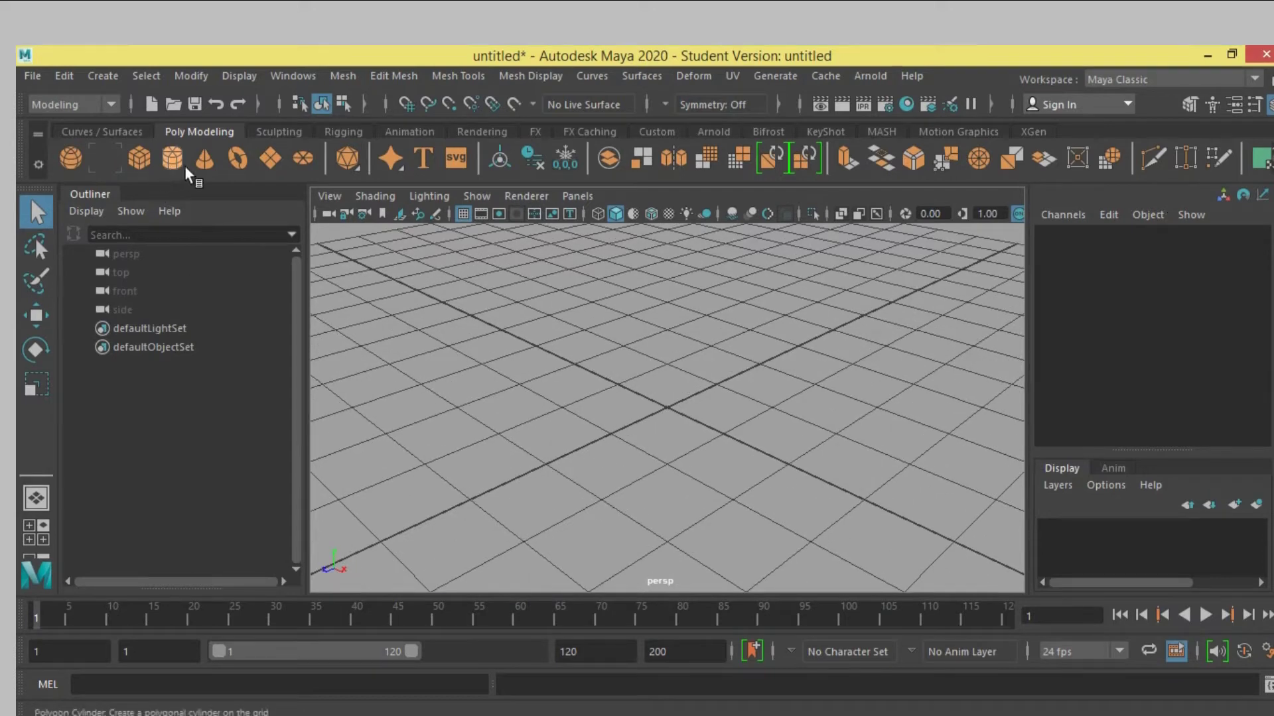
Create a polygon cone and set its Subdivisions Height to 10
click(203, 160)
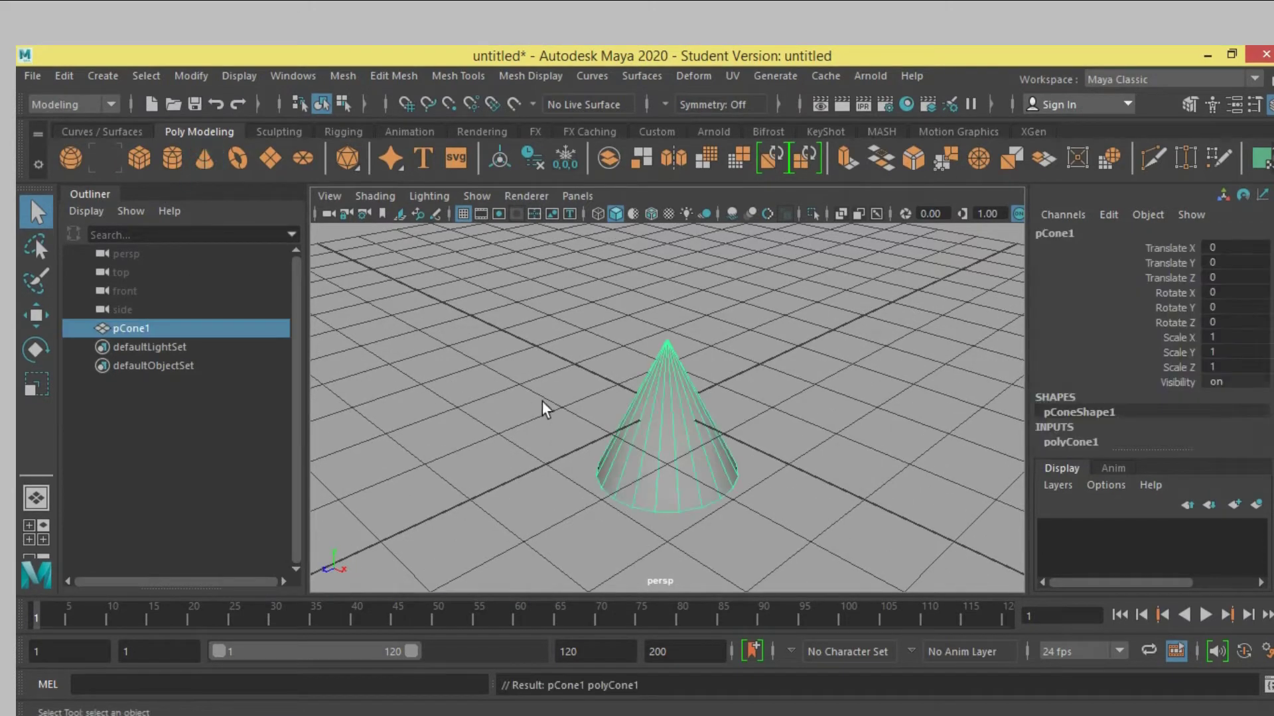
click(1069, 441)
scroll(1074, 444, down, 3)
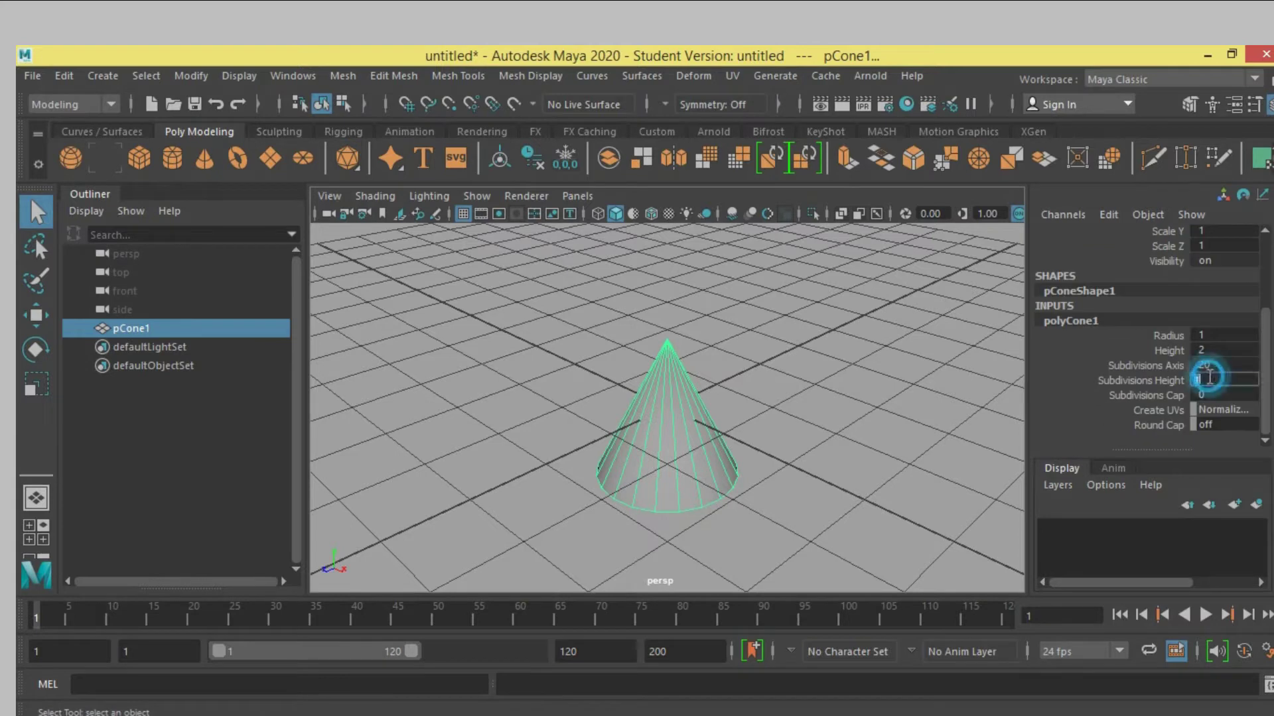
double_click(1209, 378)
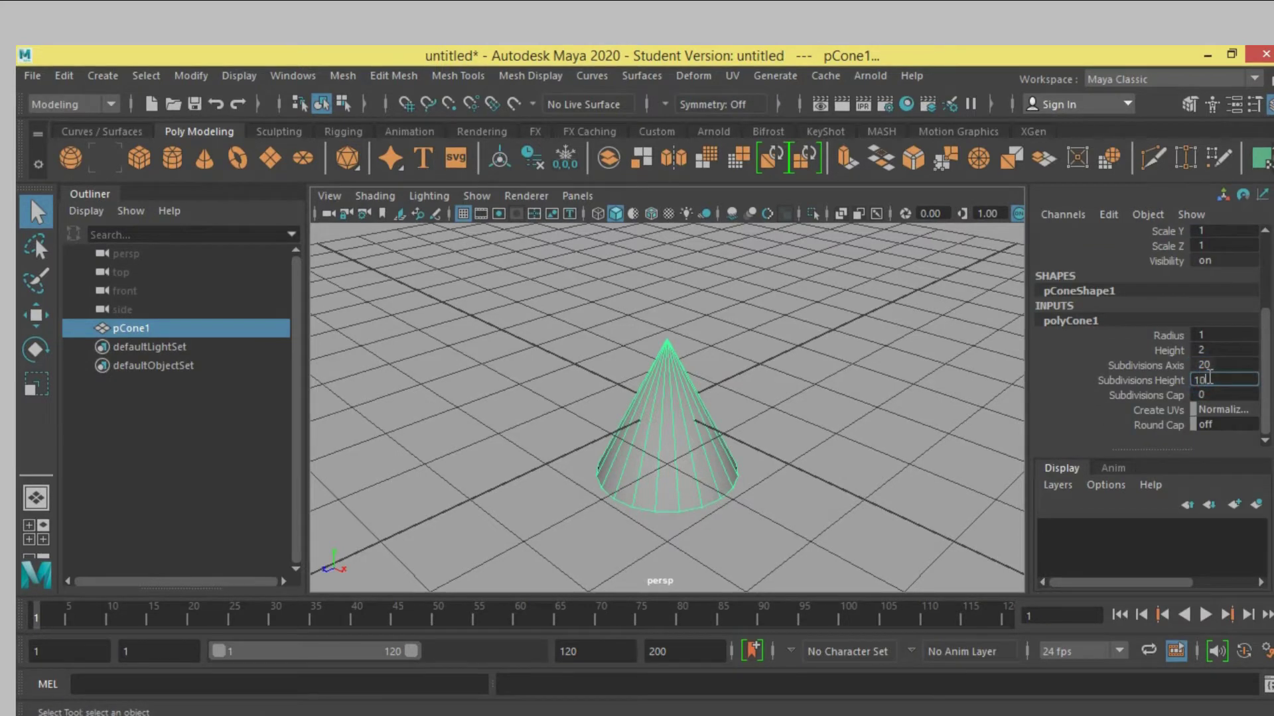
key(Return)
Stretch the cone taller to Scale Y 1.587 and move it upward
click(37, 388)
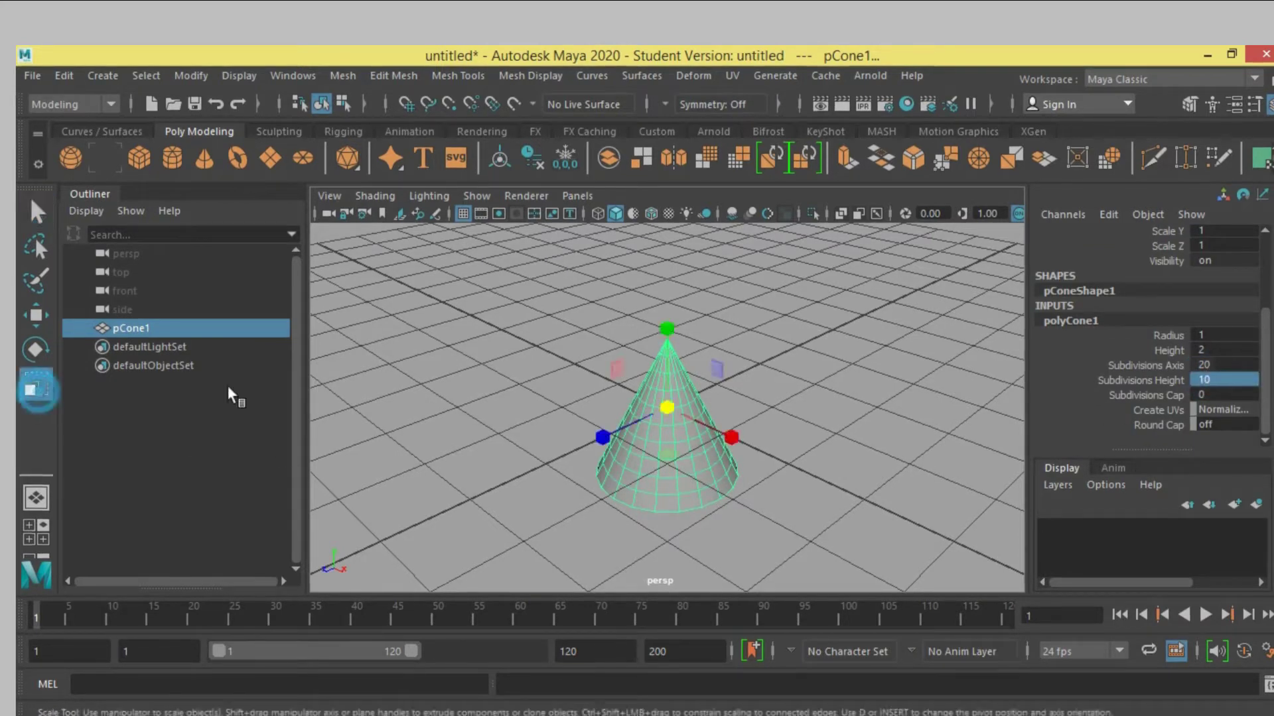
drag(668, 330, 681, 274)
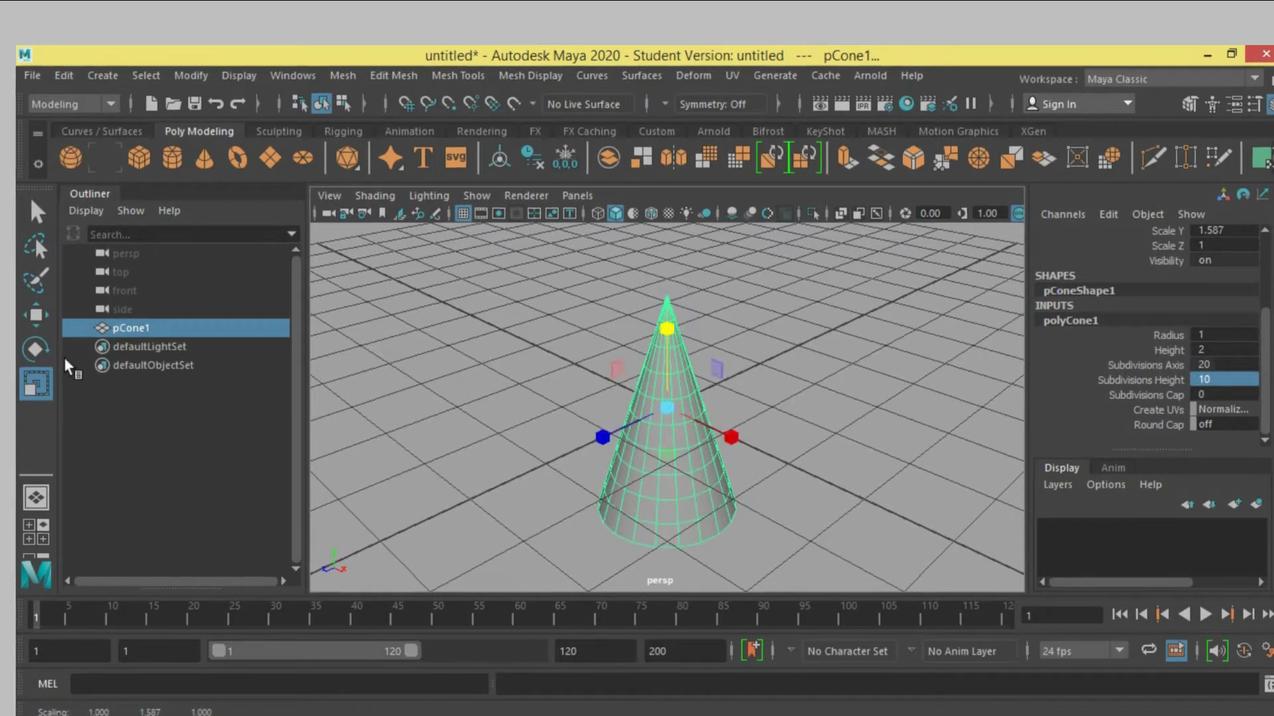
click(36, 314)
drag(667, 338, 690, 229)
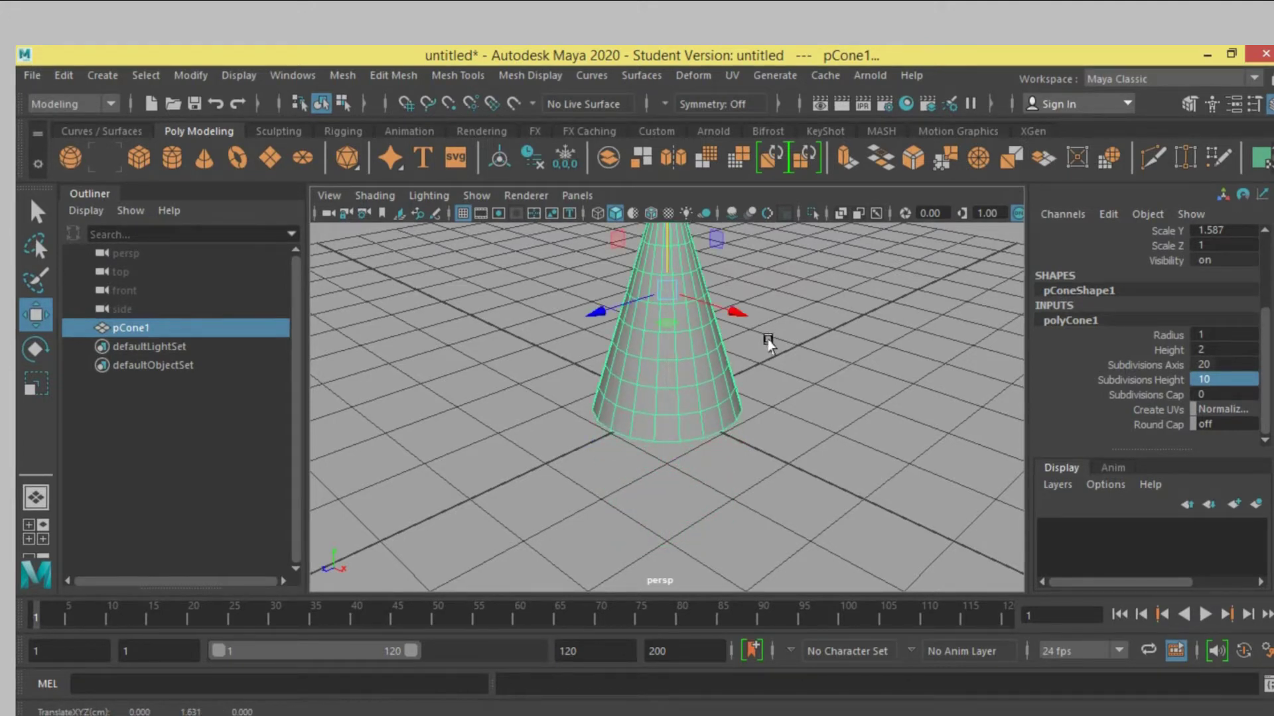
scroll(763, 342, down, 4)
alt+drag(780, 384, 814, 372)
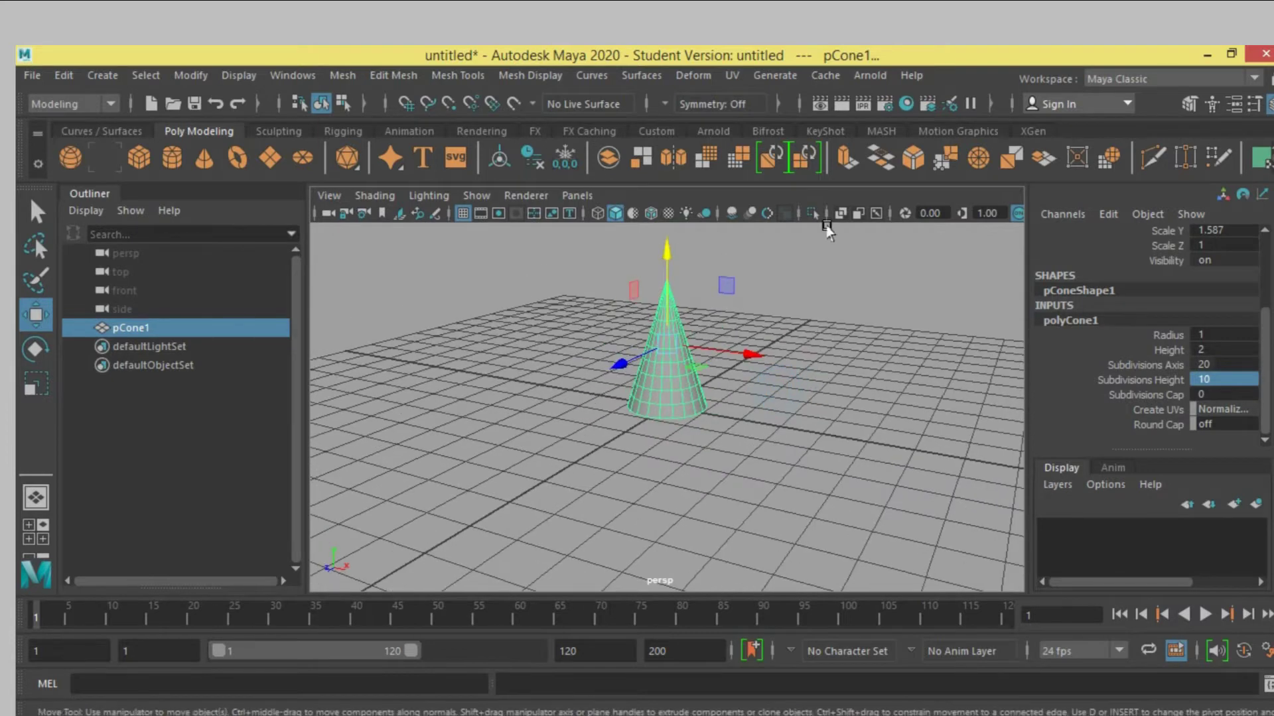
Open the Modeling Toolkit in face mode and orbit to inspect the cone's base
click(1189, 103)
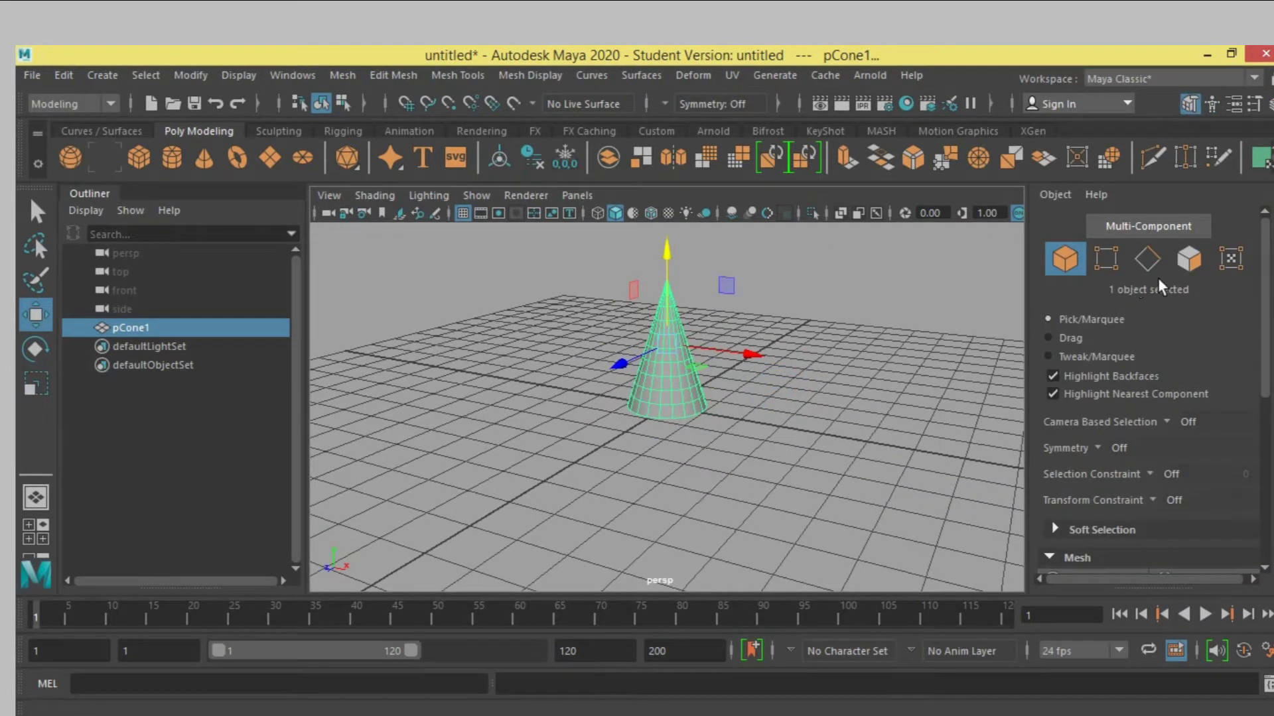
click(1187, 258)
alt+drag(924, 398, 767, 420)
click(677, 418)
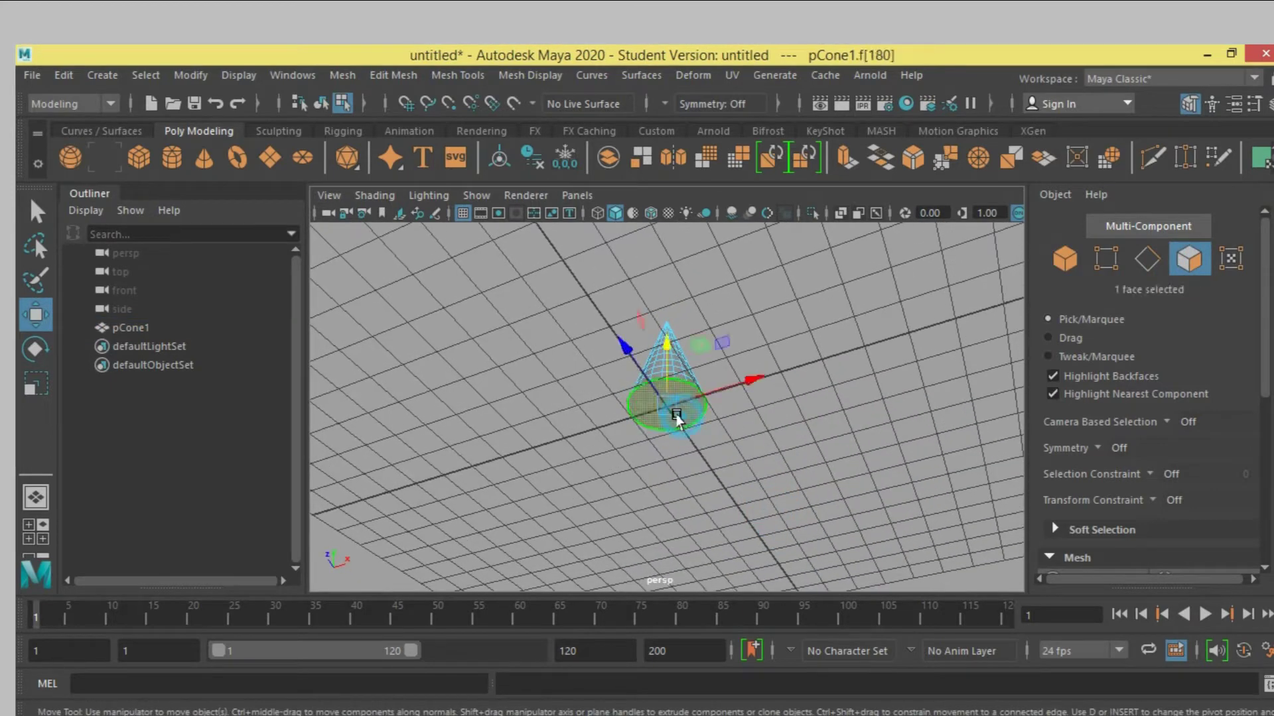
click(677, 418)
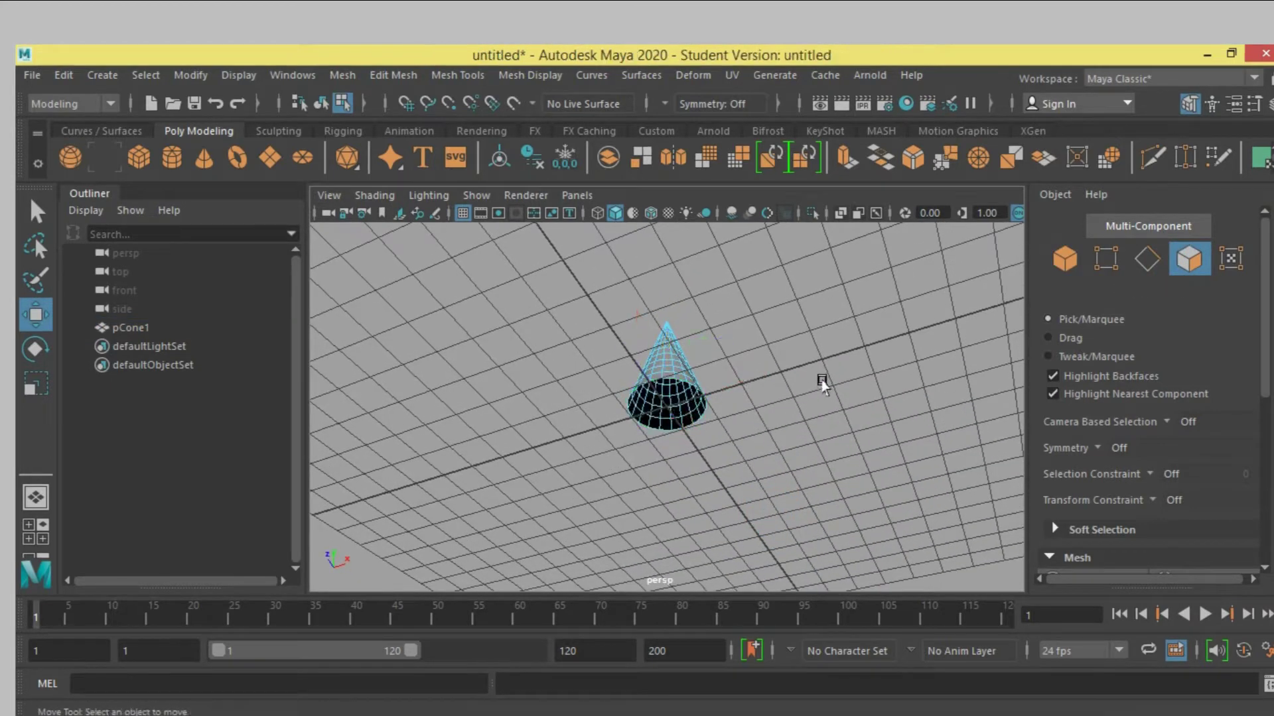
alt+drag(840, 349, 854, 491)
mouse_move(825, 398)
alt+mouse_down()
mouse_move(827, 506)
mouse_move(837, 453)
mouse_move(854, 449)
alt+mouse_up()
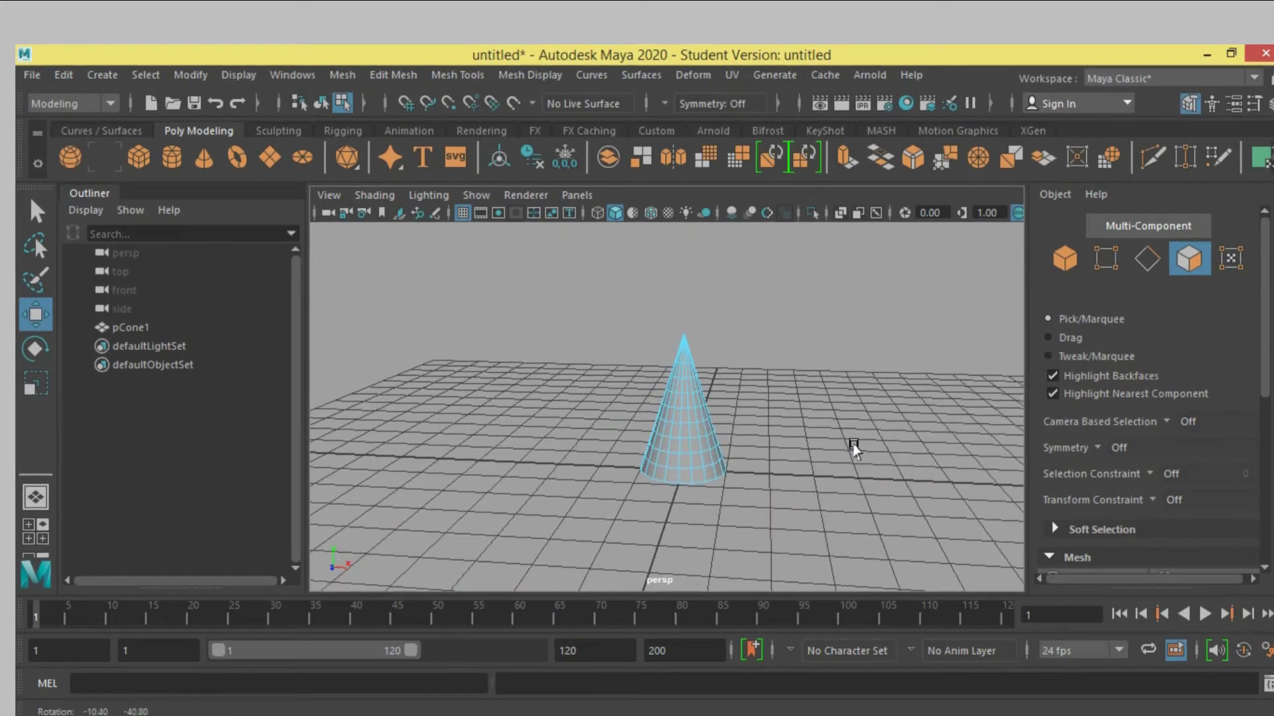
Delete the topmost ring of faces at the cone's tip from the front view
key(space)
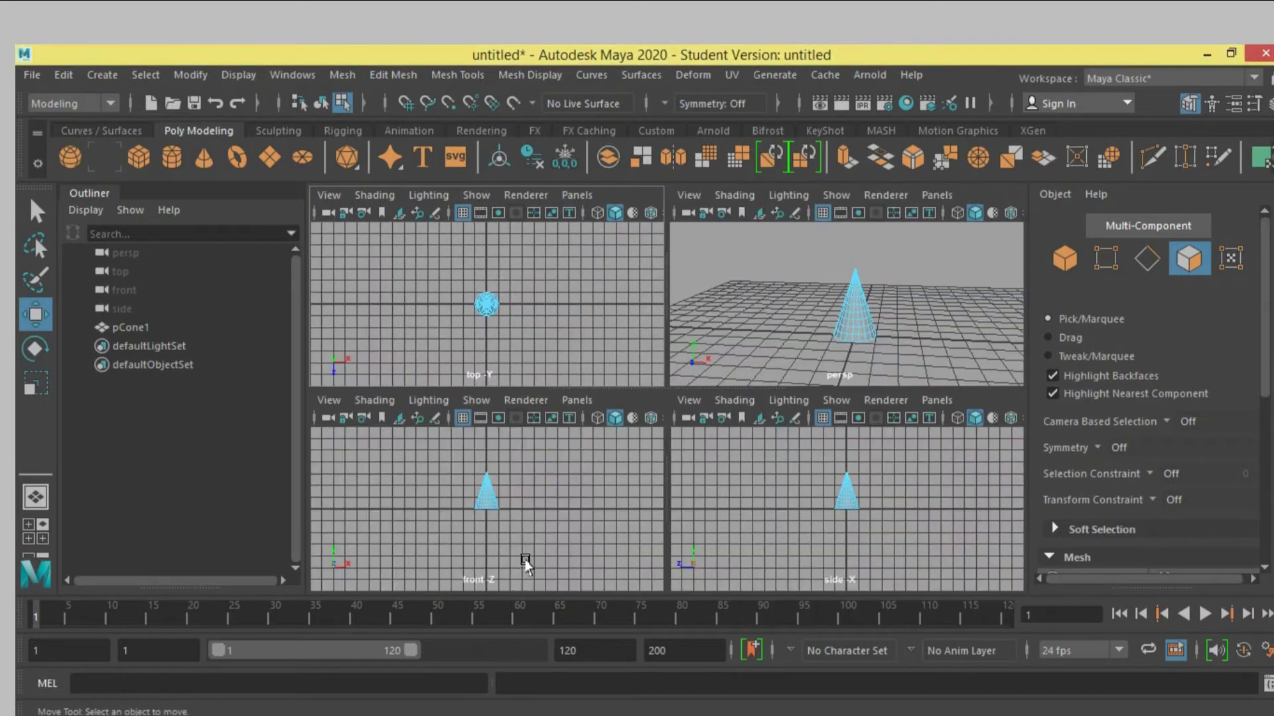
key(space)
scroll(524, 556, up, 5)
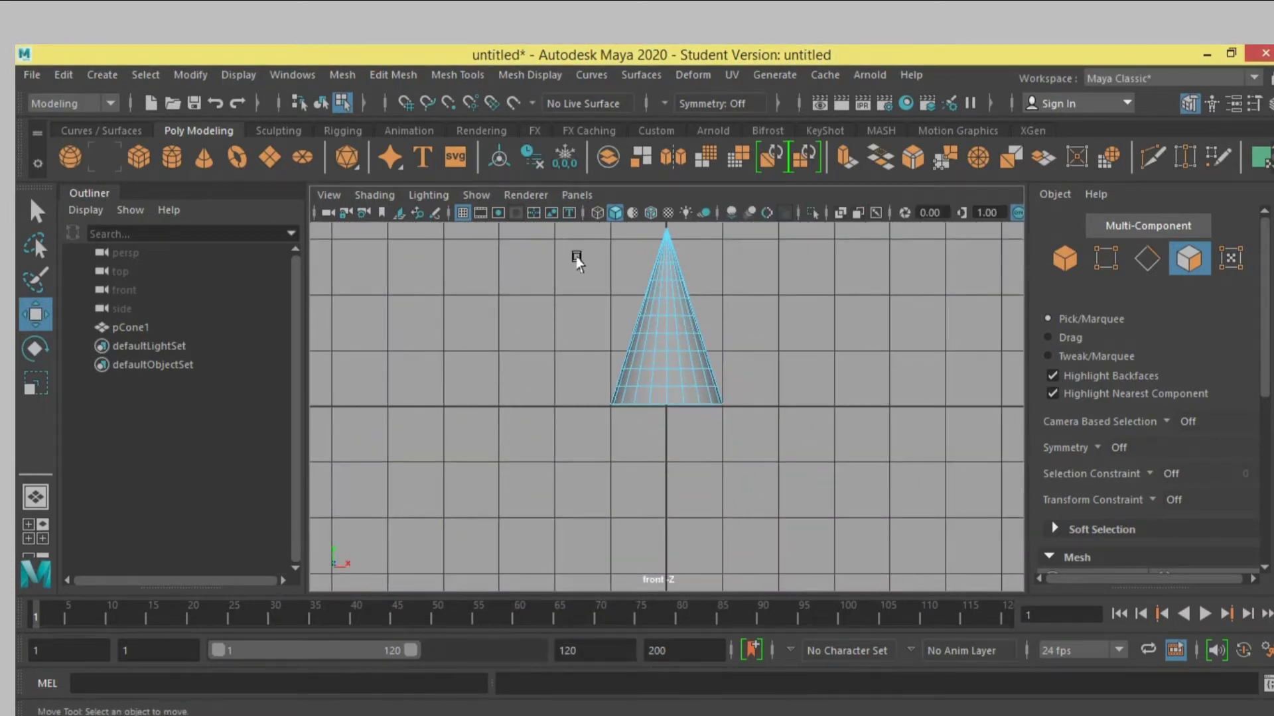
drag(601, 239, 737, 264)
key(f)
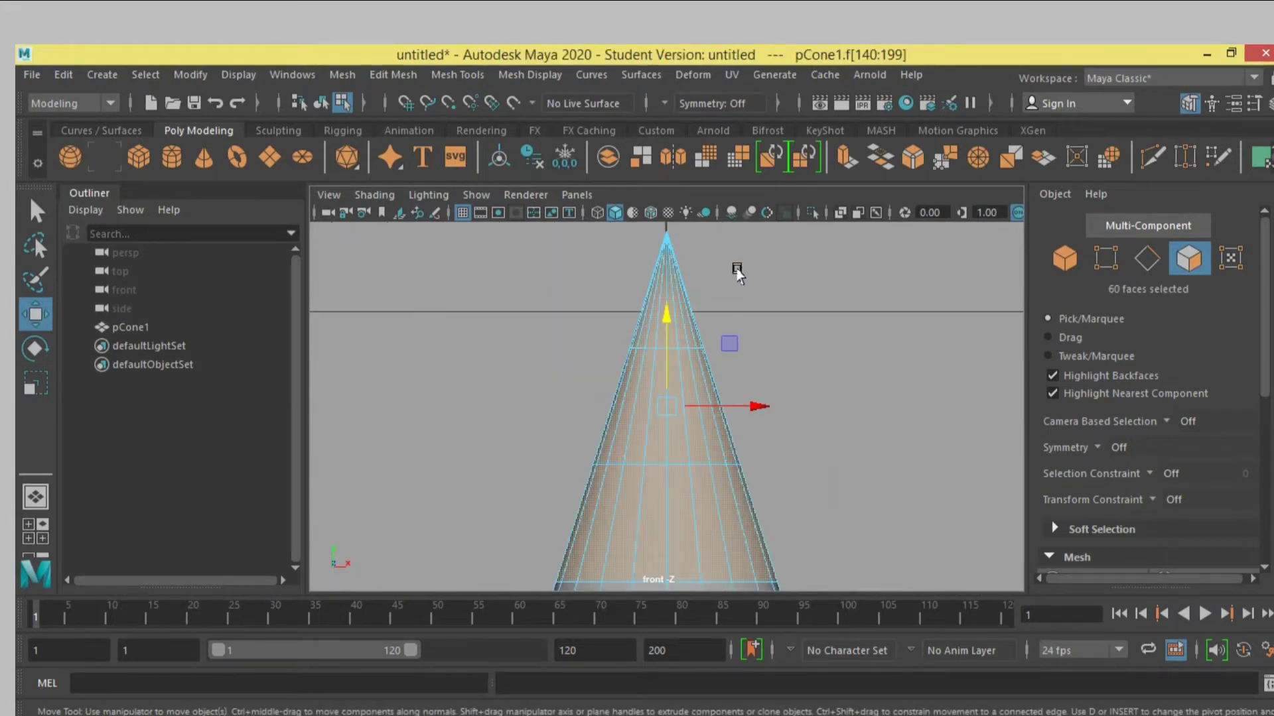
scroll(783, 355, down, 5)
scroll(782, 355, up, 3)
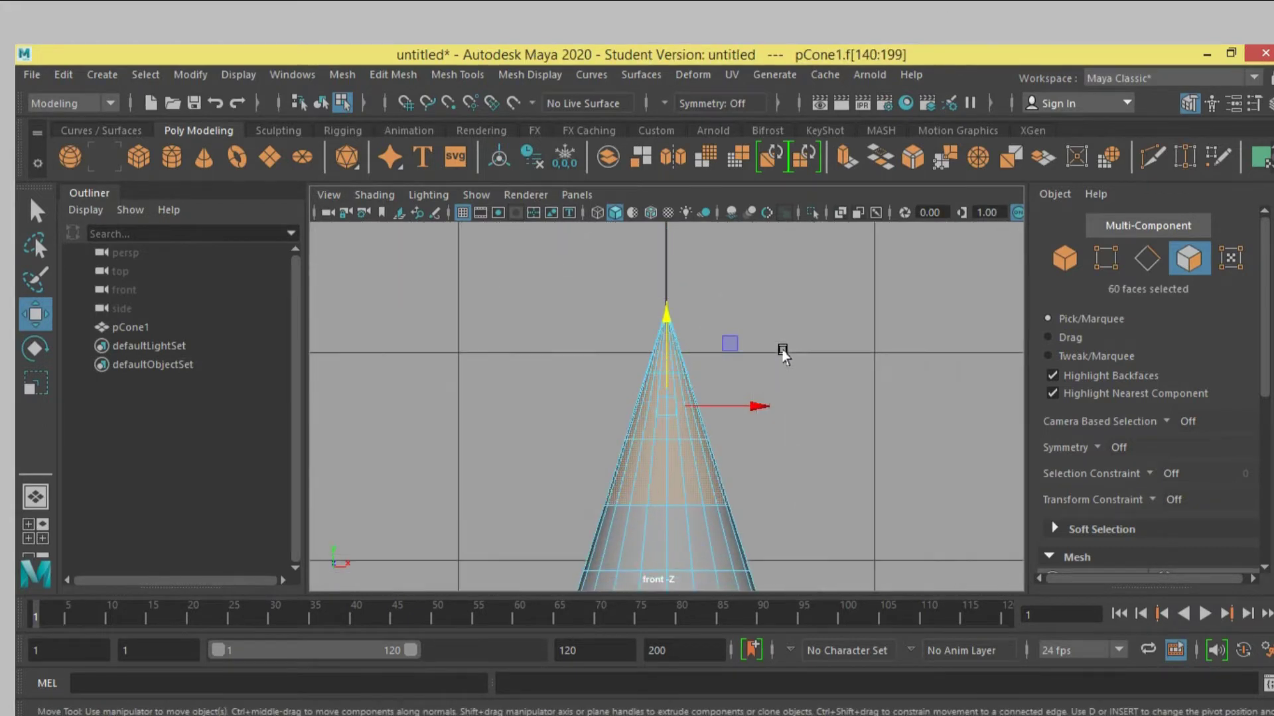
drag(477, 339, 886, 349)
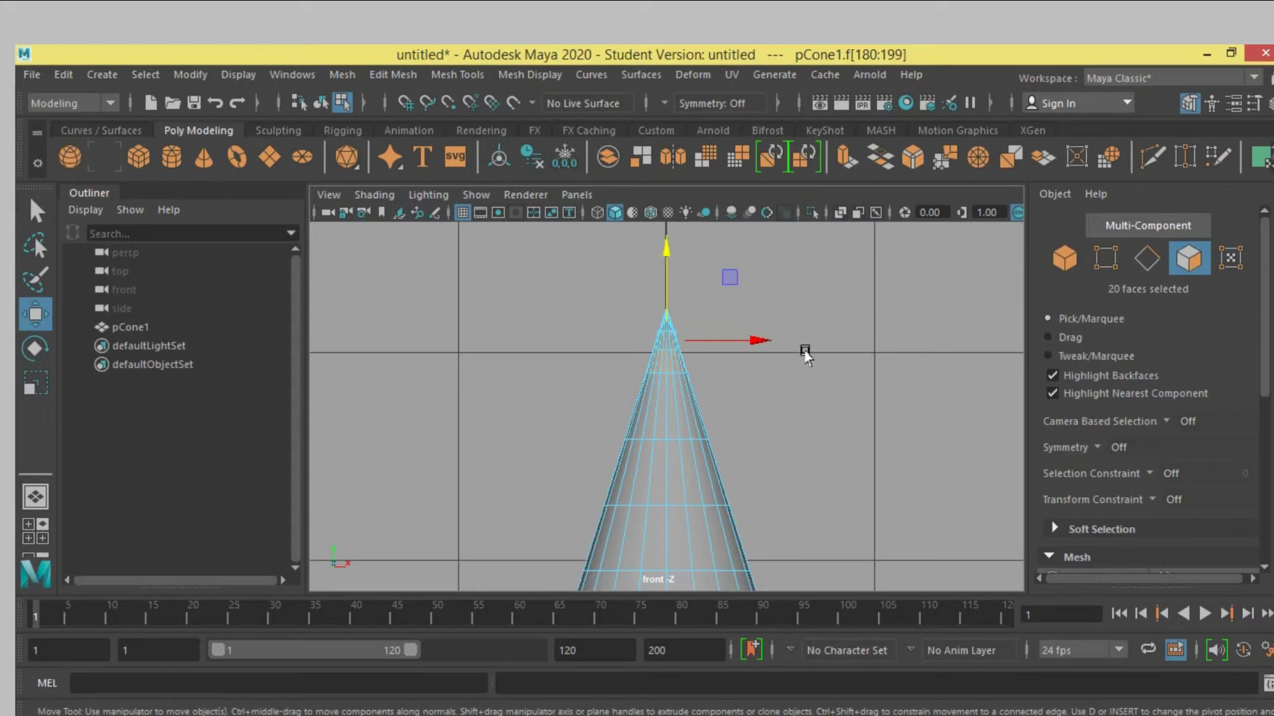
key(Delete)
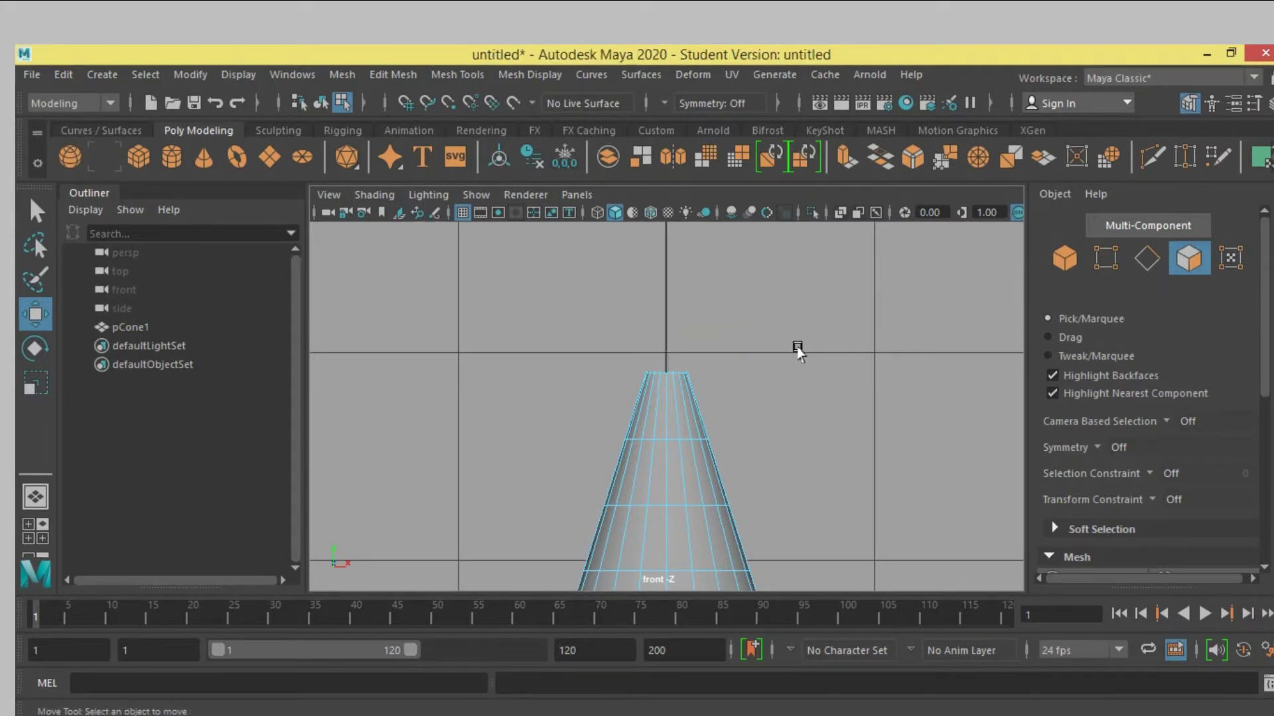
click(1146, 259)
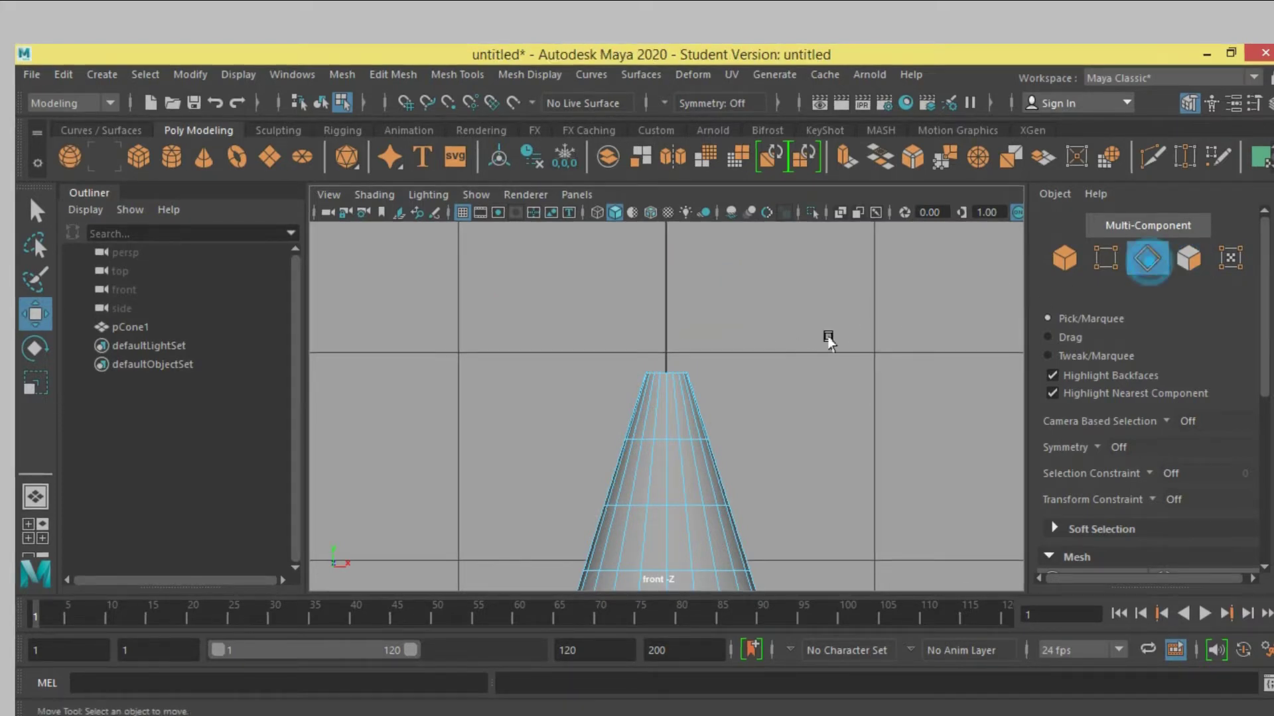
key(space)
key(space)
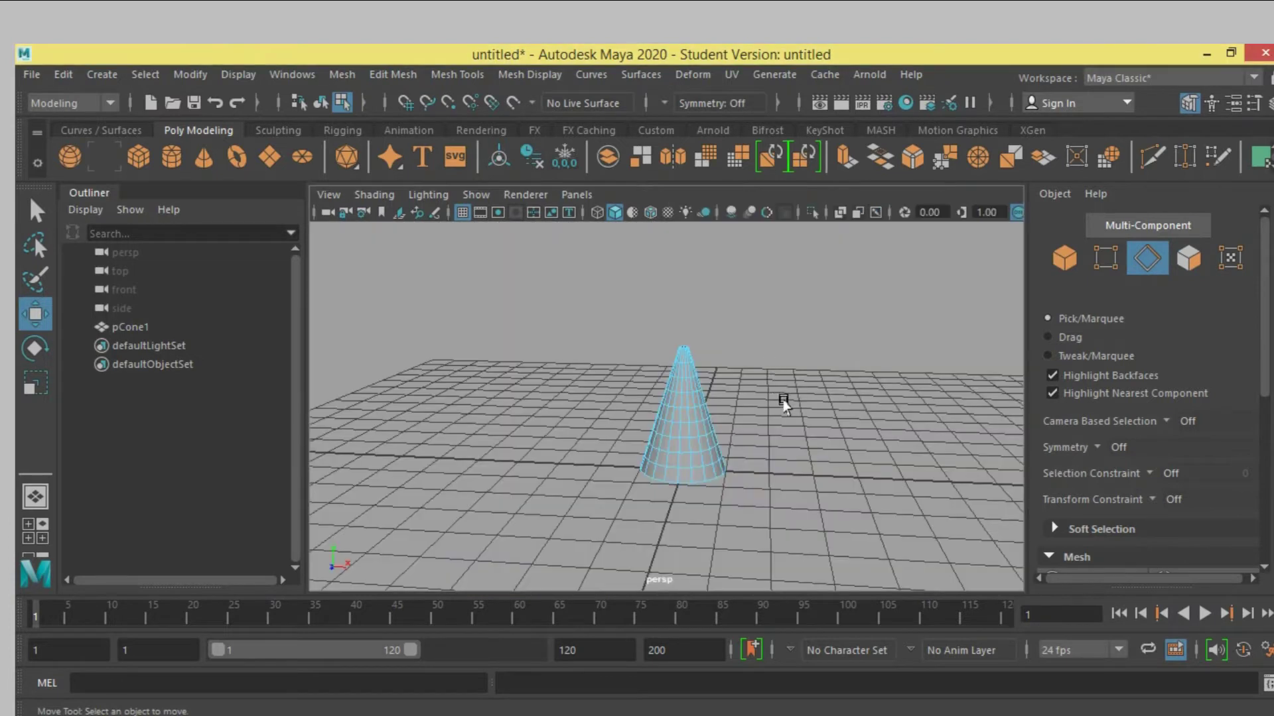
Select the 20-edge border loop at the open tip and cap it with Mesh > Fill Hole
alt+drag(784, 405, 788, 456)
scroll(788, 455, up, 4)
scroll(808, 457, up, 2)
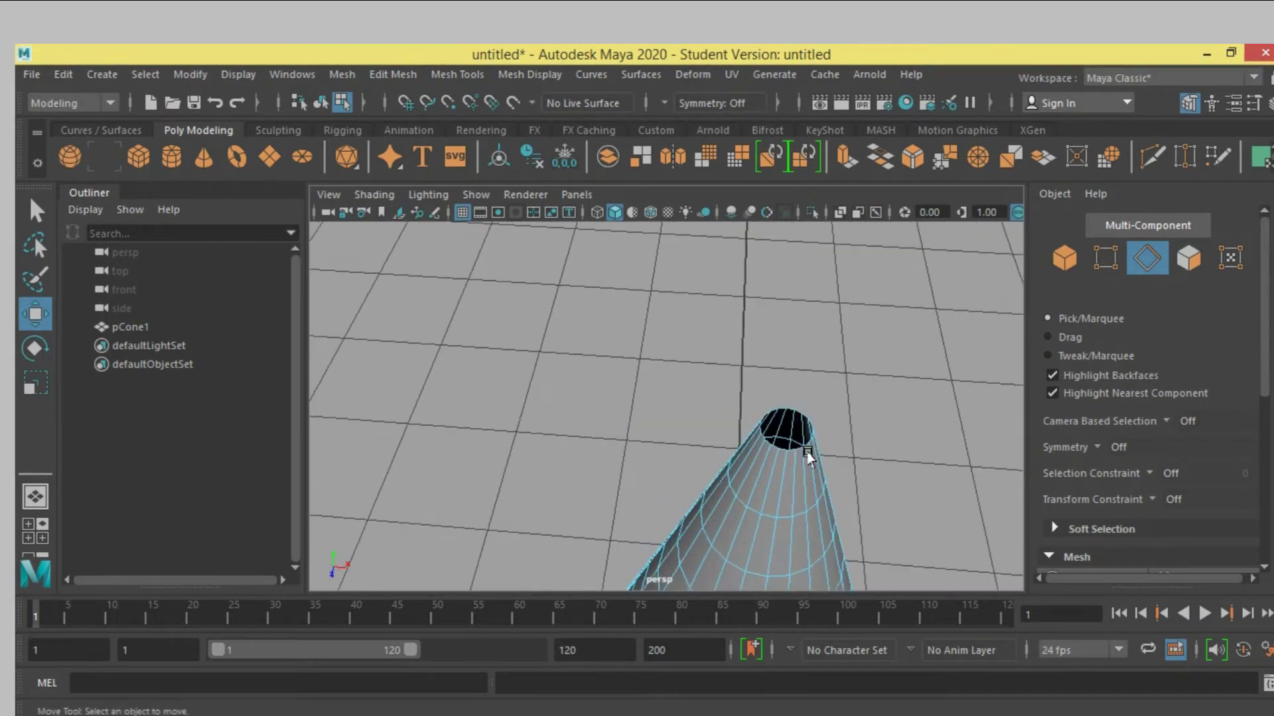
alt+drag(924, 440, 885, 435)
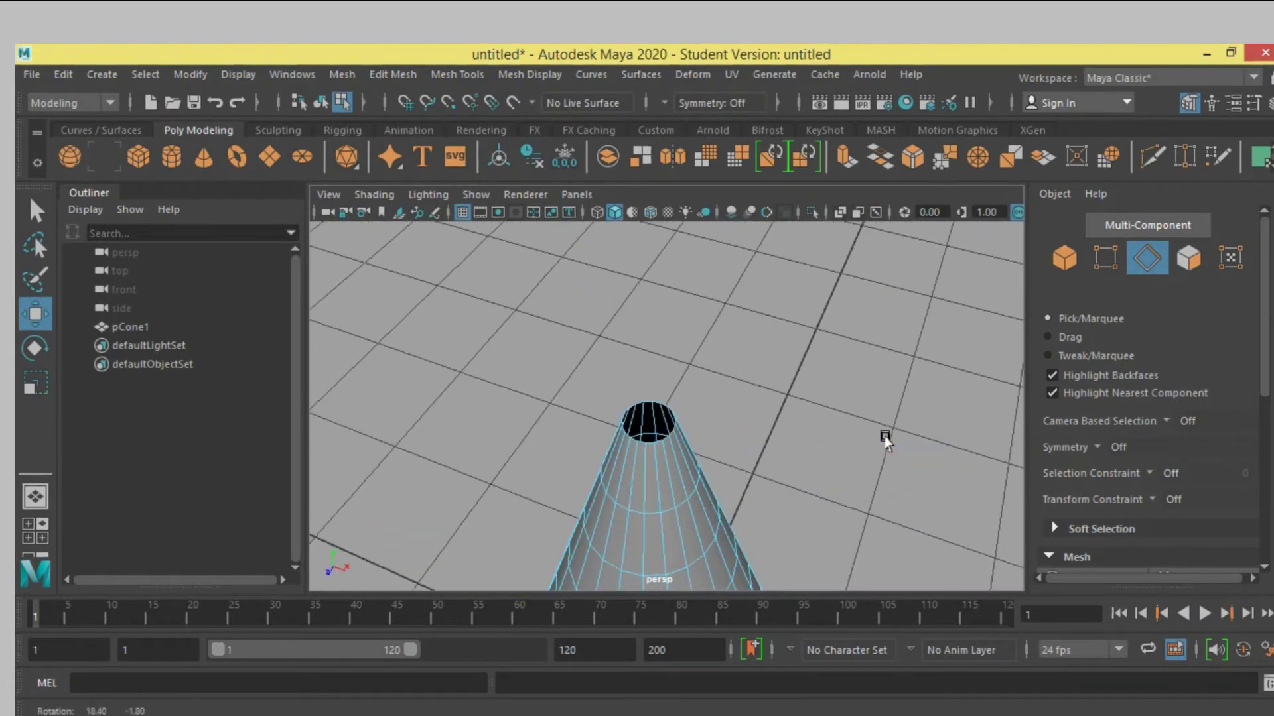
double_click(648, 442)
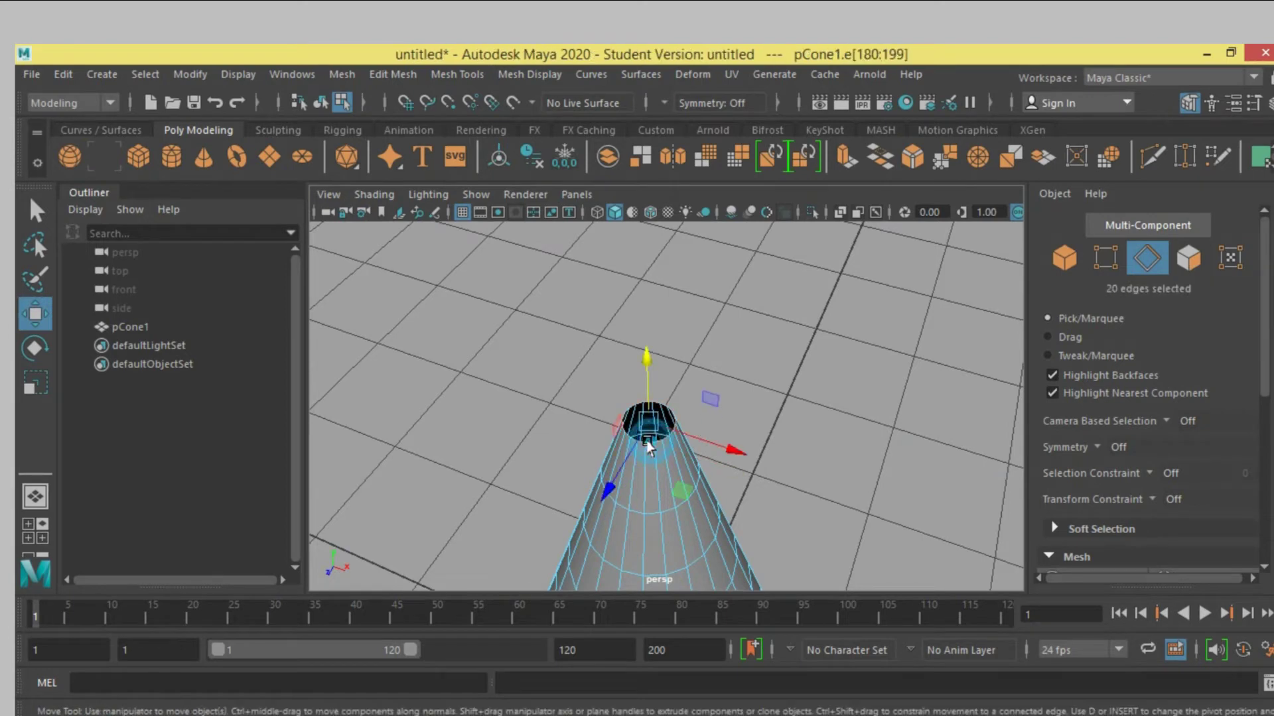
click(337, 78)
click(405, 210)
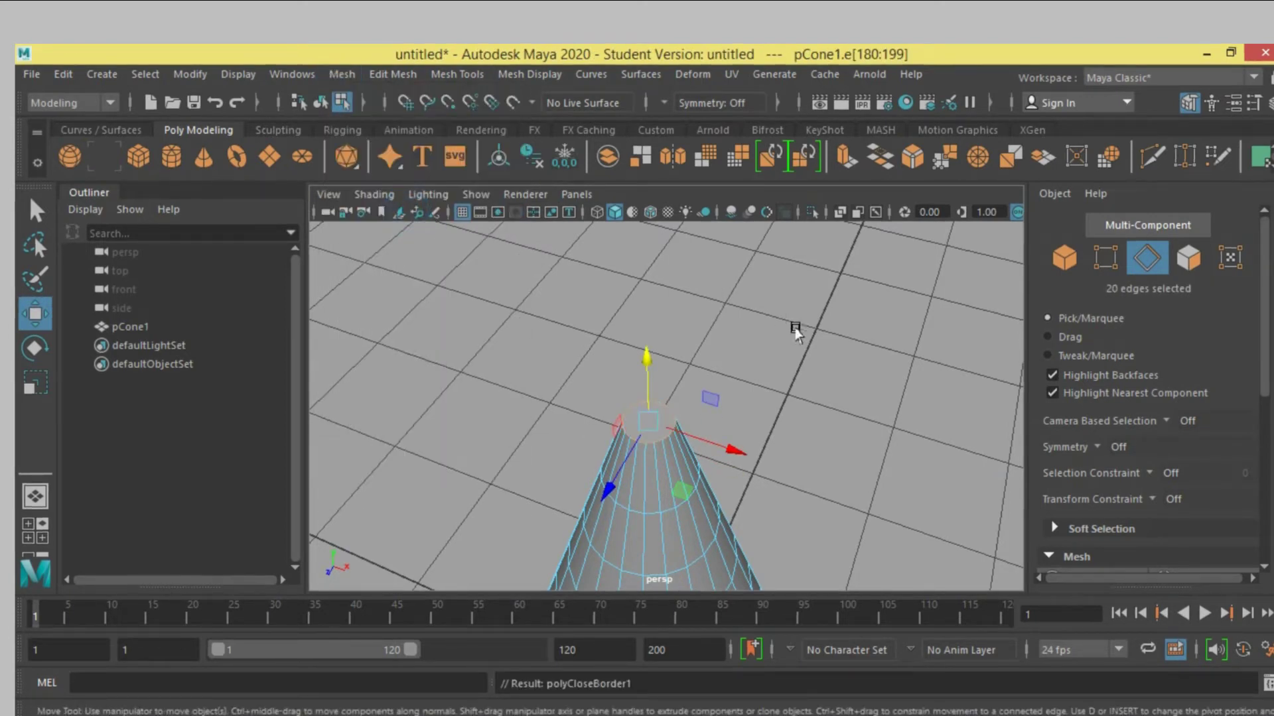
alt+drag(796, 332, 820, 365)
scroll(808, 318, up, 3)
scroll(808, 318, down, 8)
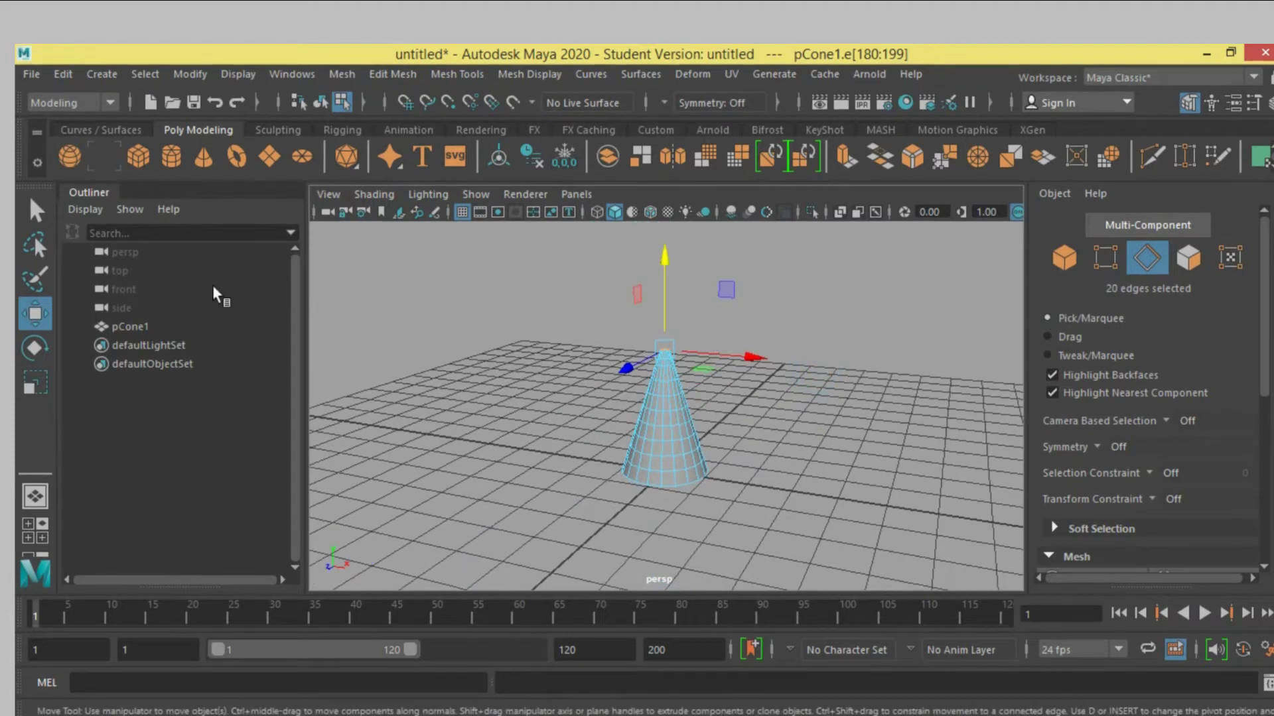
Extrude the cone's faces in object mode
key(q)
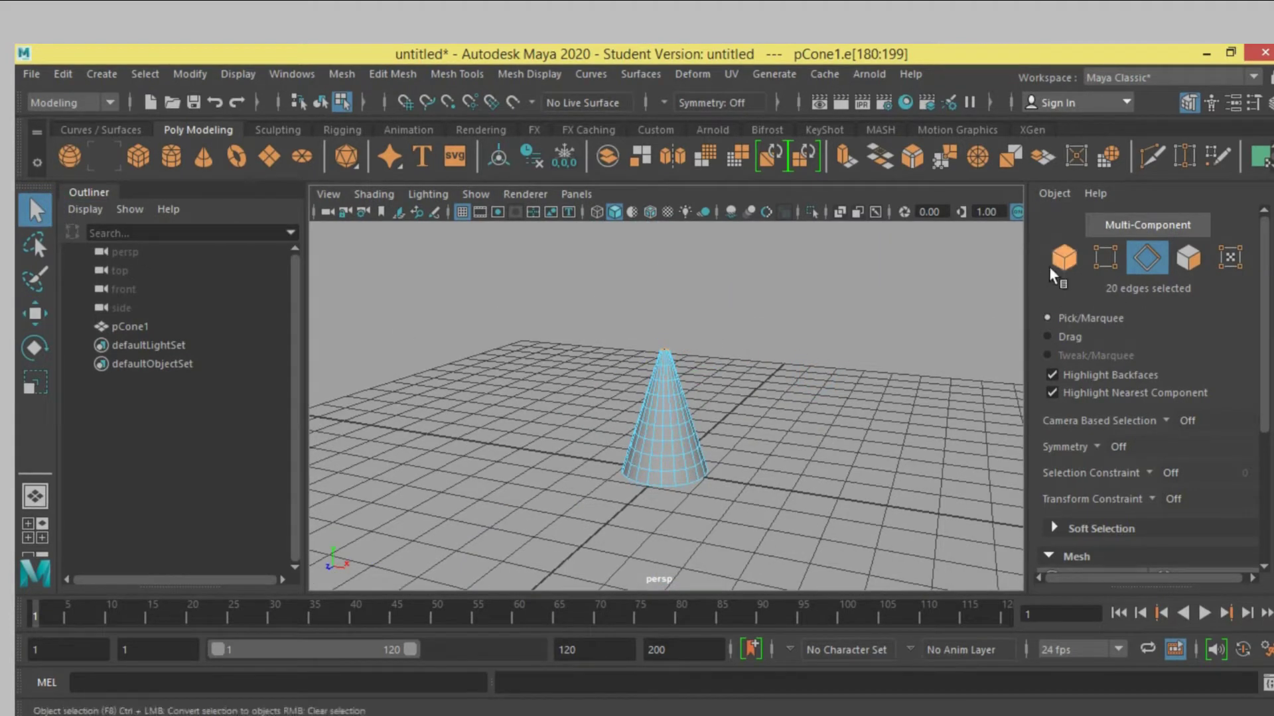
click(1064, 258)
mouse_move(843, 359)
alt+mouse_down()
mouse_move(867, 358)
mouse_move(871, 383)
alt+mouse_up()
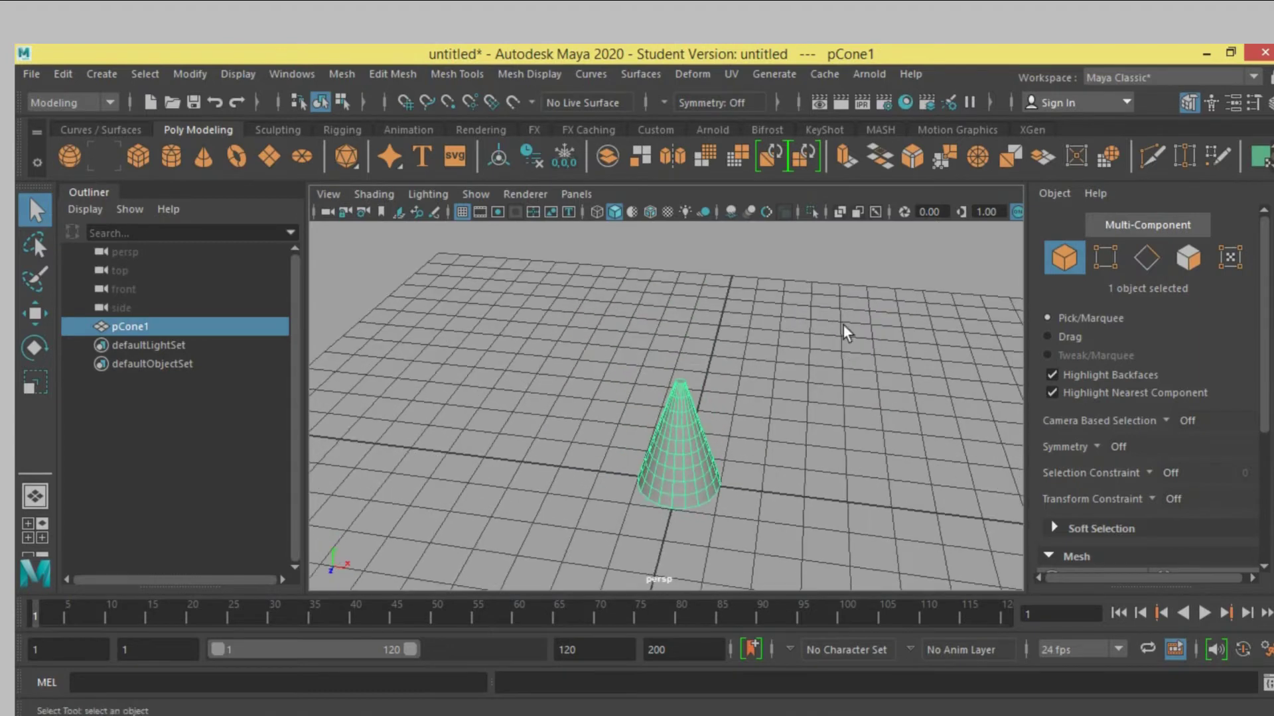
click(845, 159)
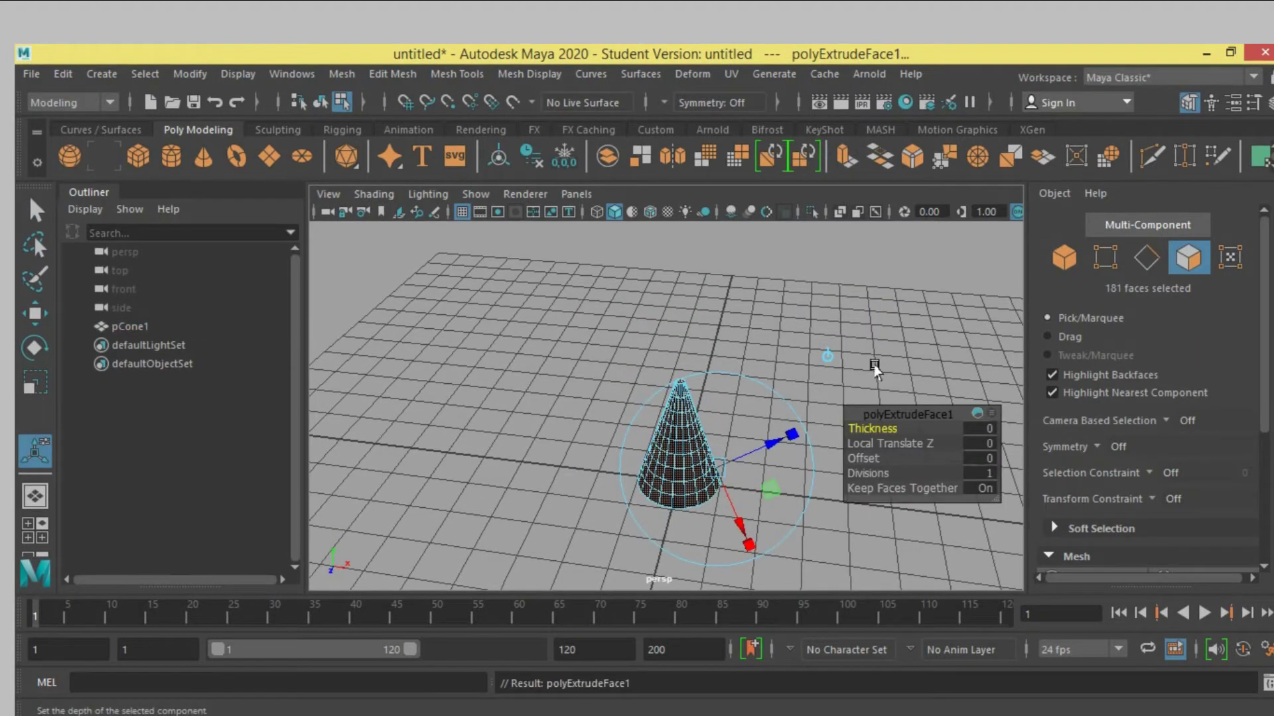
alt+drag(910, 341, 904, 322)
scroll(904, 327, up, 2)
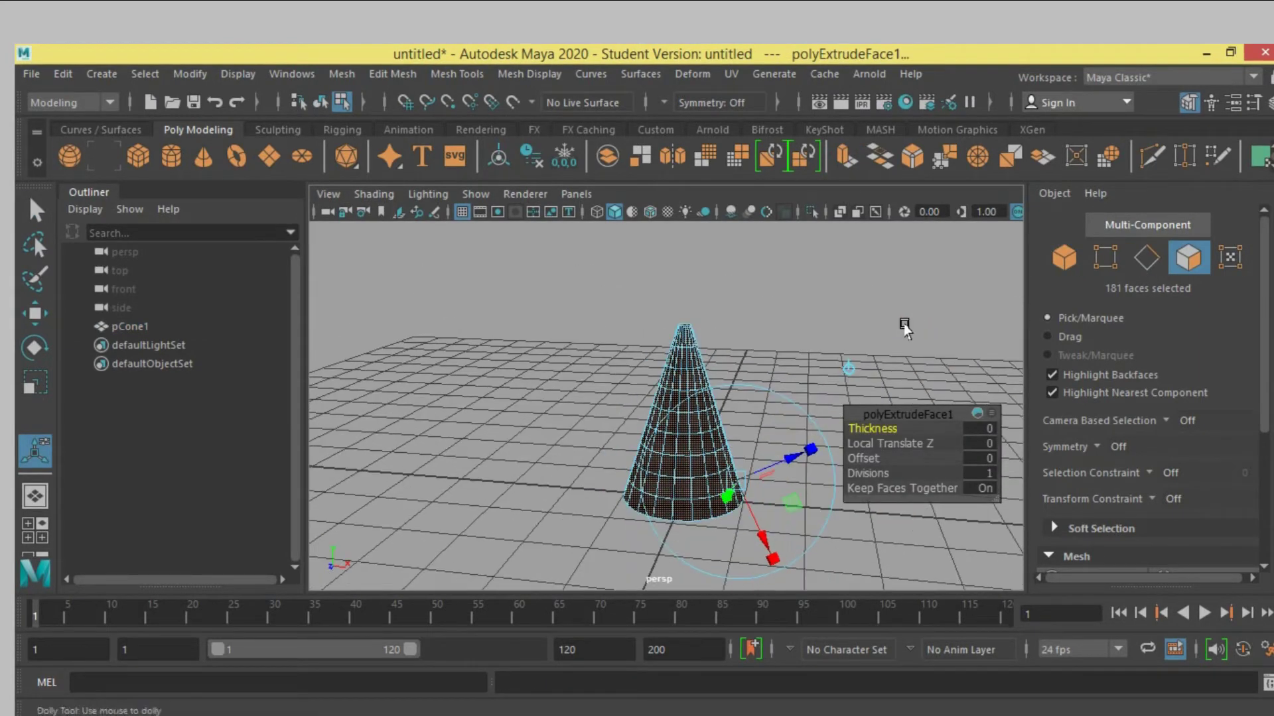
scroll(905, 328, up, 2)
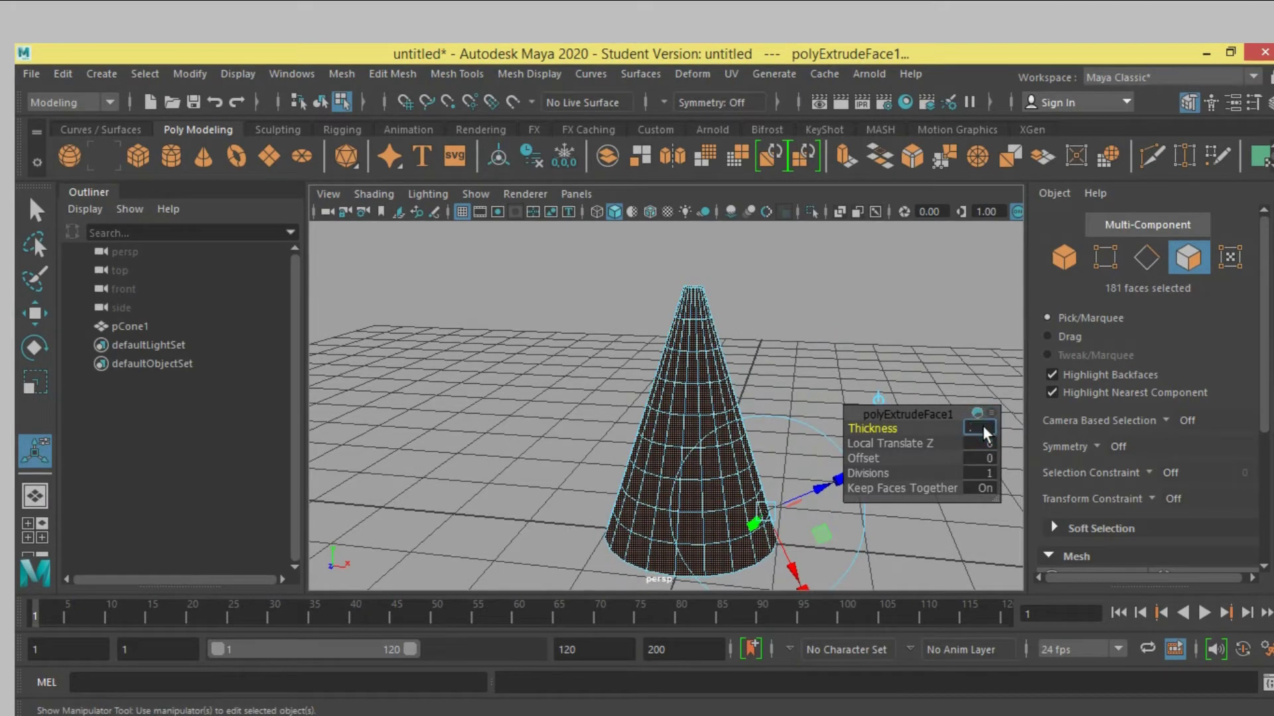
text(3)
key(Return)
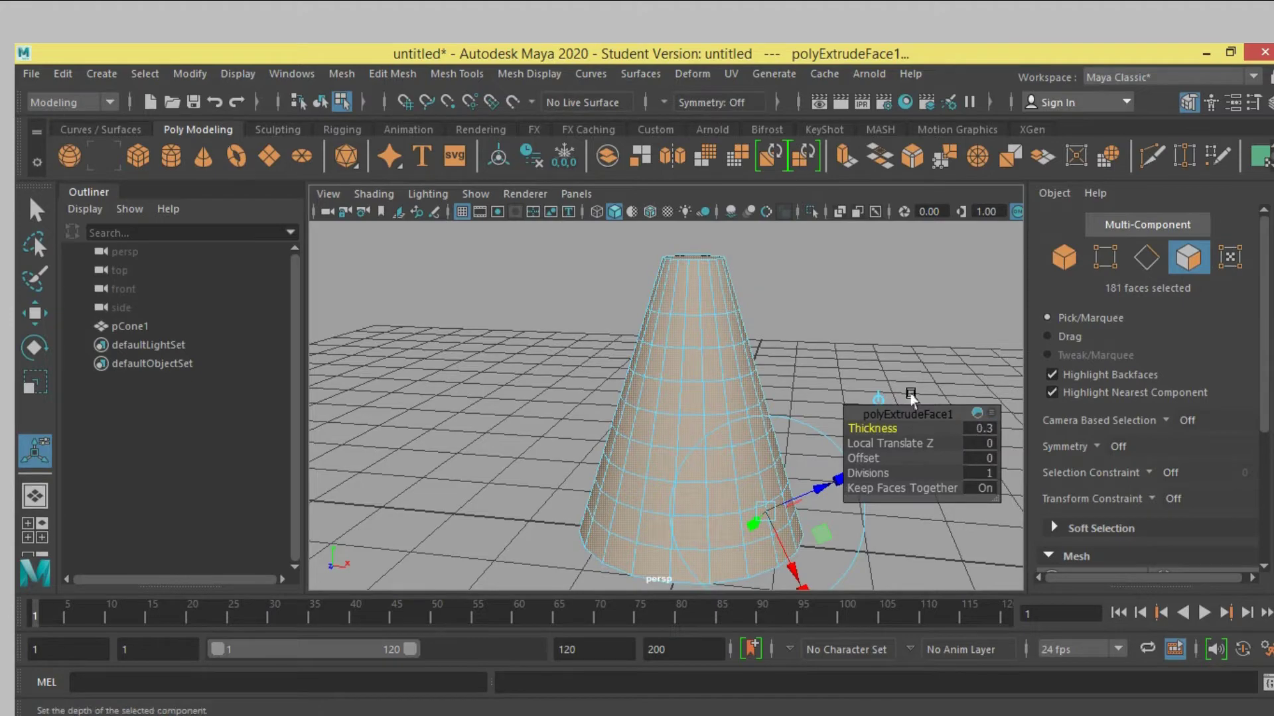
Set the extrusion thickness to 0.08 and deselect the cone
scroll(822, 334, down, 2)
mouse_move(822, 332)
alt+mouse_down()
mouse_move(822, 250)
mouse_move(832, 350)
alt+mouse_up()
click(987, 425)
text(.08)
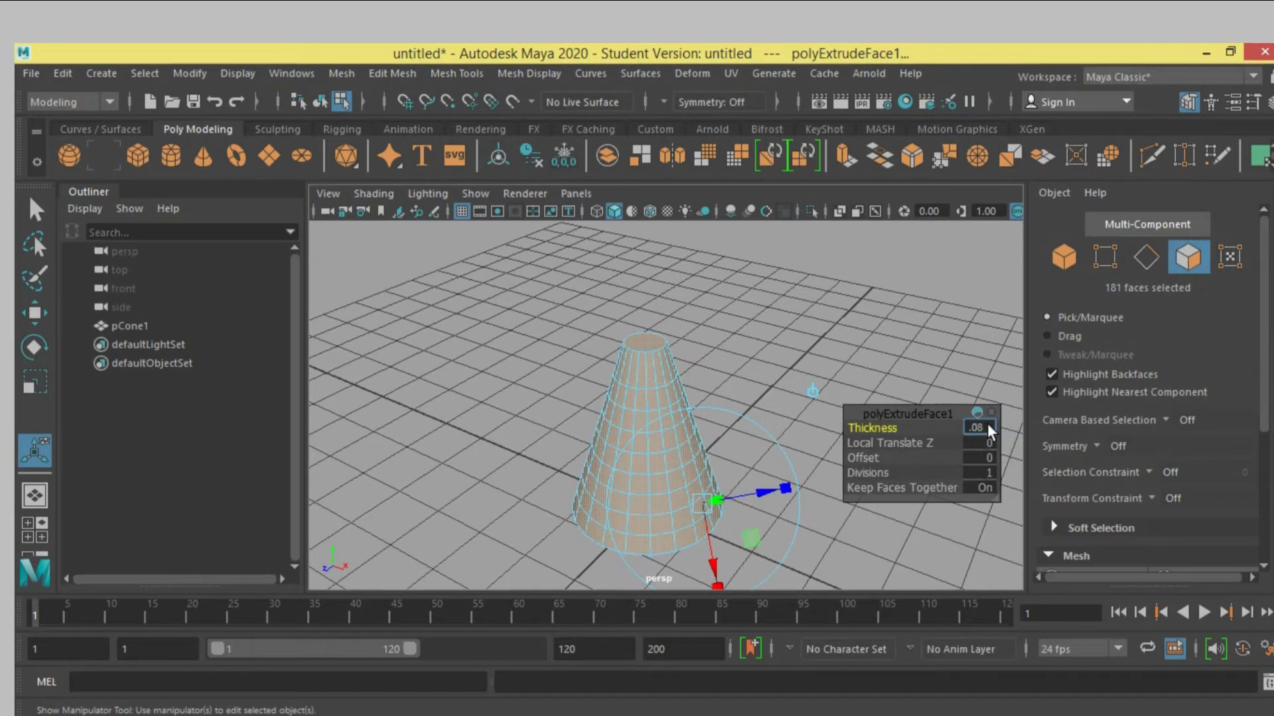
key(Return)
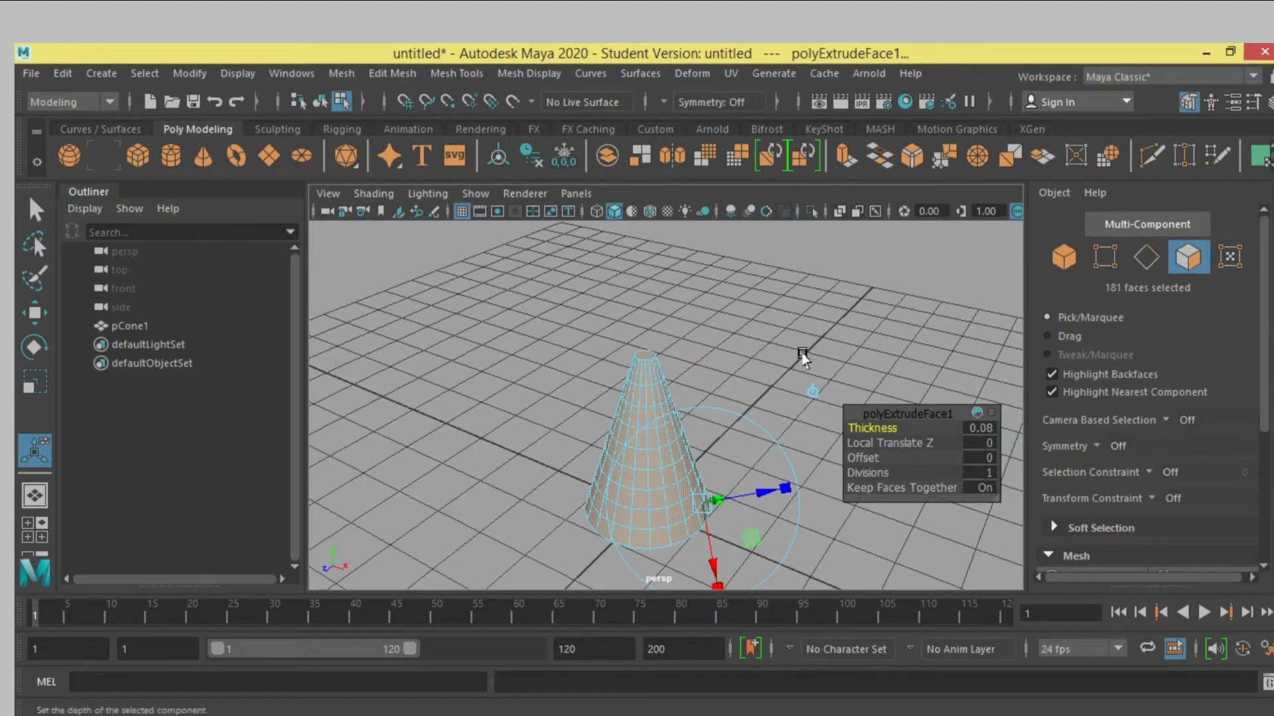
mouse_move(802, 357)
alt+mouse_down()
mouse_move(796, 233)
mouse_move(825, 341)
alt+mouse_up()
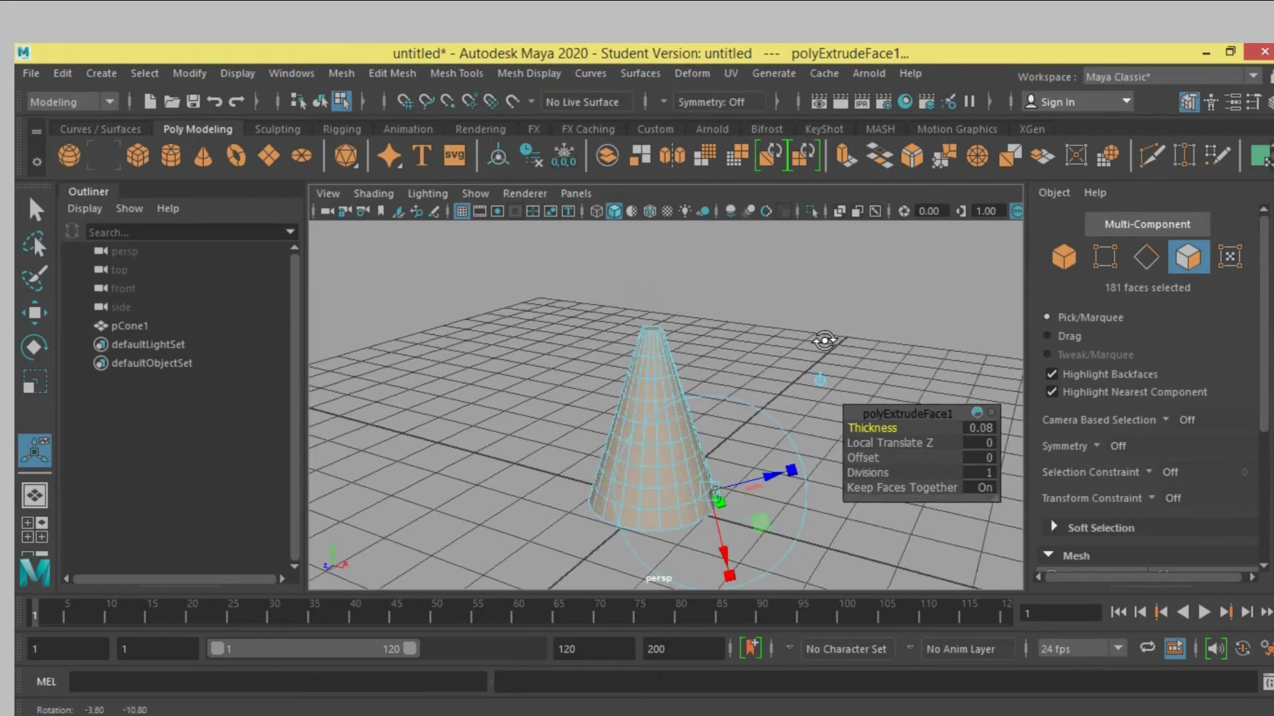
click(810, 319)
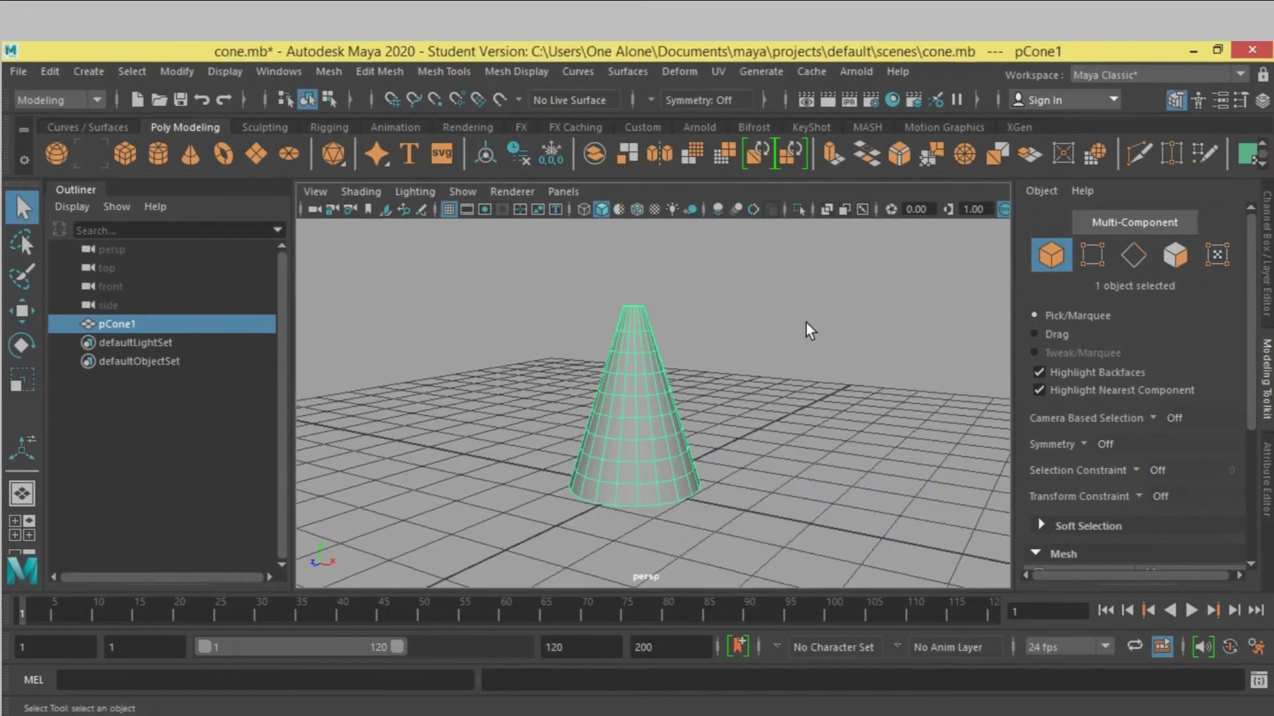
Insert an edge loop around the cone just above its base
mouse_move(810, 330)
alt+mouse_down()
mouse_move(762, 363)
mouse_move(707, 313)
alt+mouse_up()
click(462, 69)
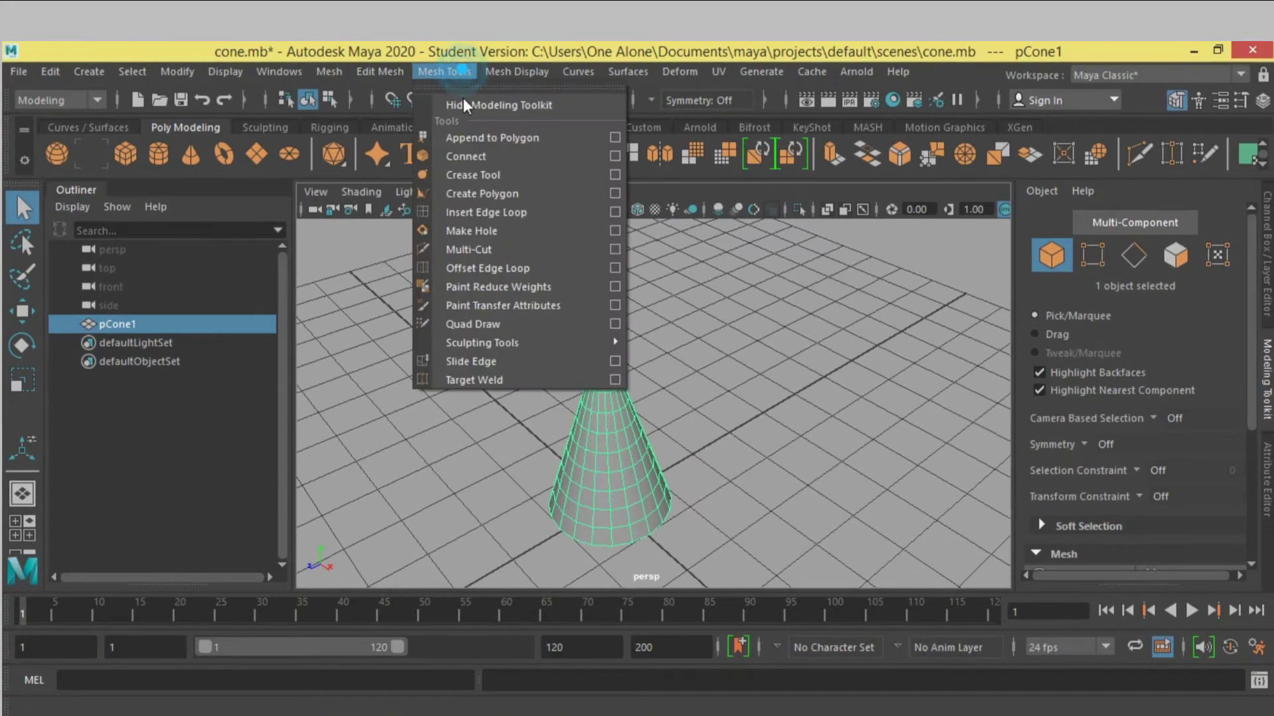
click(607, 212)
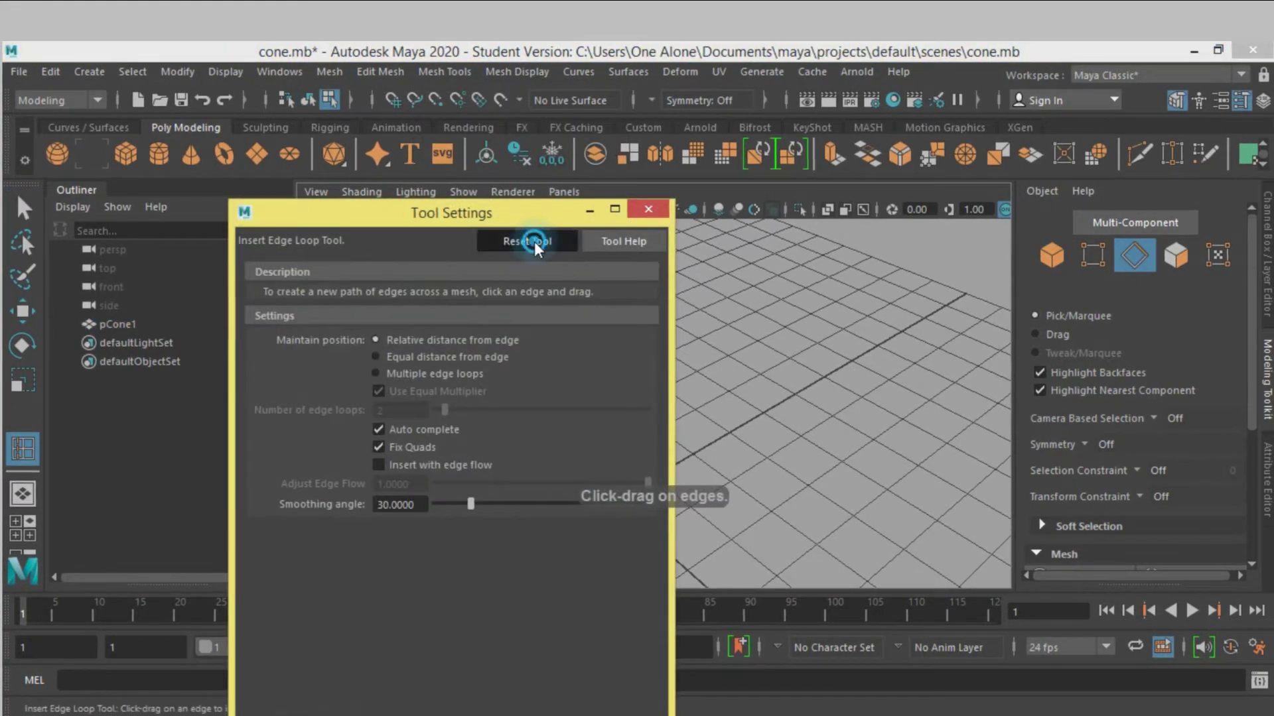
click(648, 210)
mouse_move(861, 396)
alt+mouse_down()
mouse_move(857, 372)
mouse_move(894, 364)
alt+mouse_up()
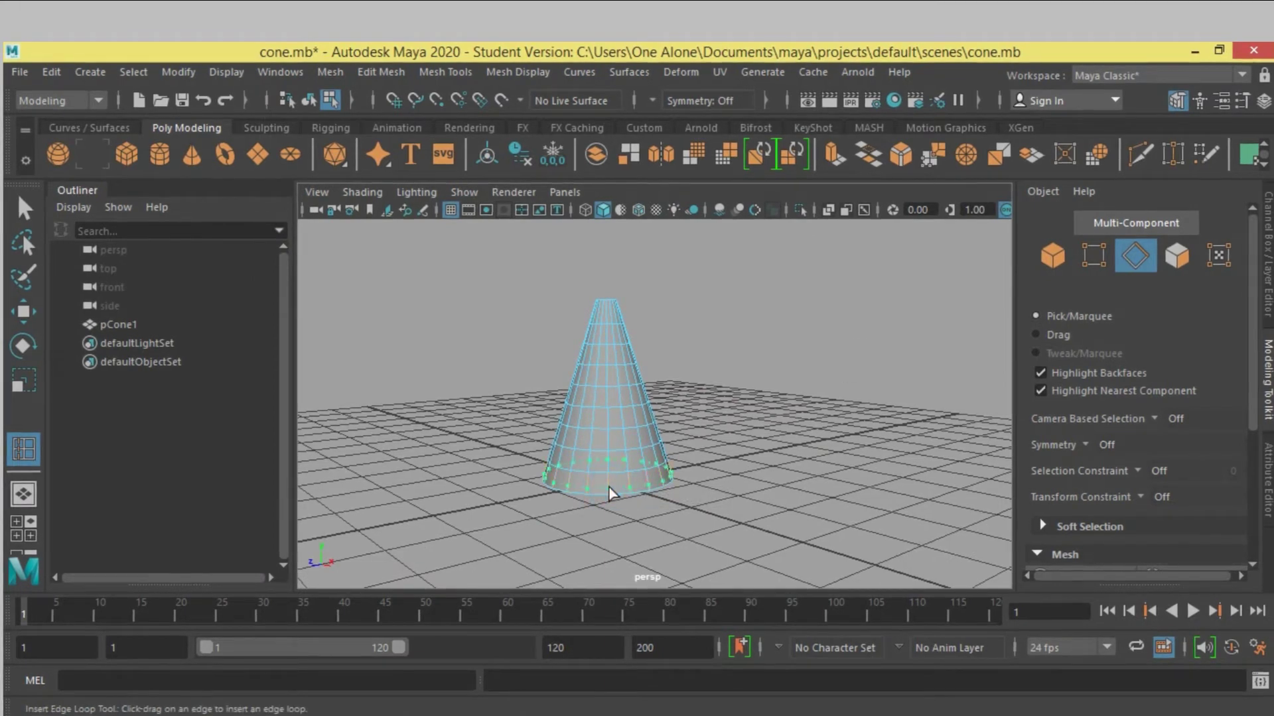
click(609, 495)
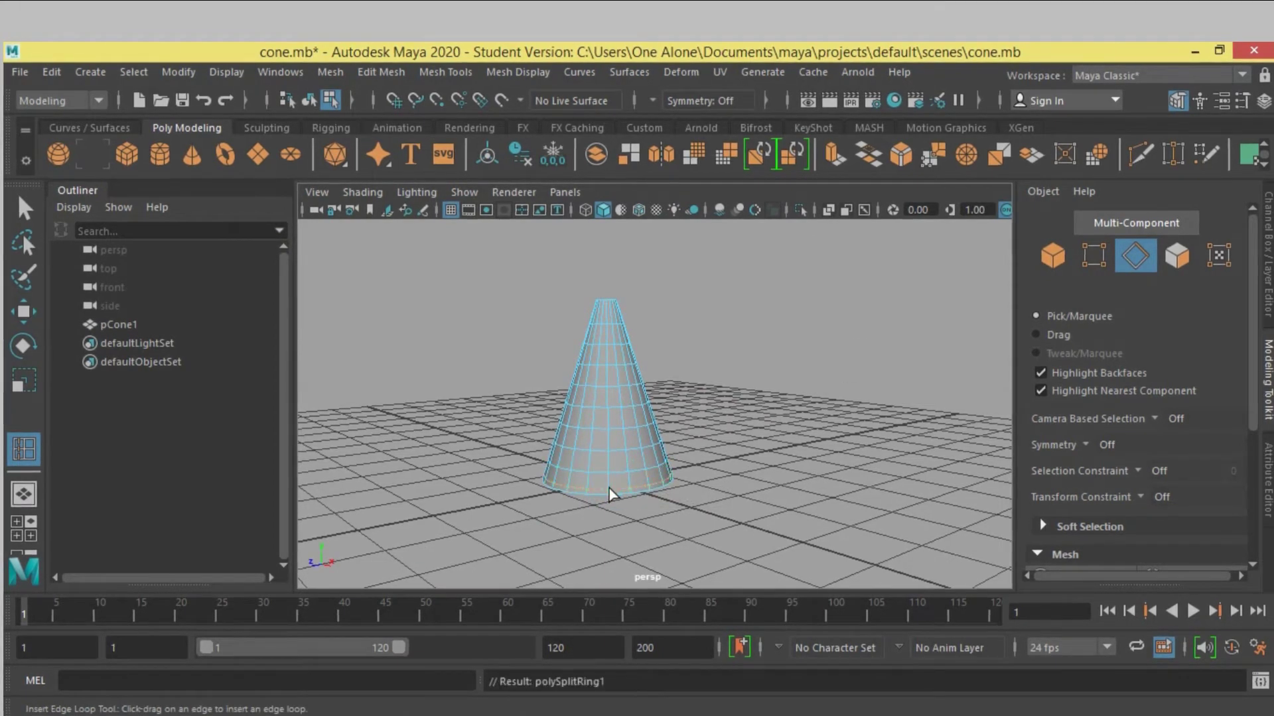
click(24, 209)
Select a face at the cone's base in face mode
alt+drag(315, 325, 449, 364)
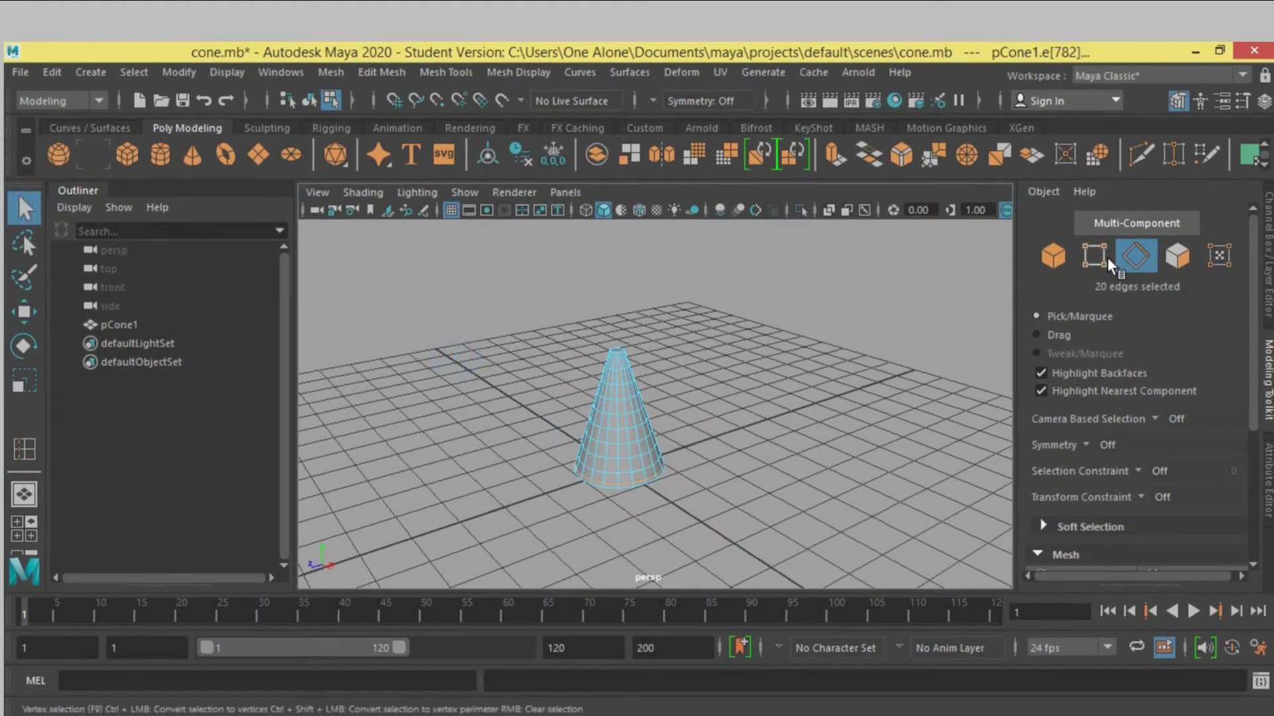
click(1177, 255)
alt+drag(863, 404, 898, 400)
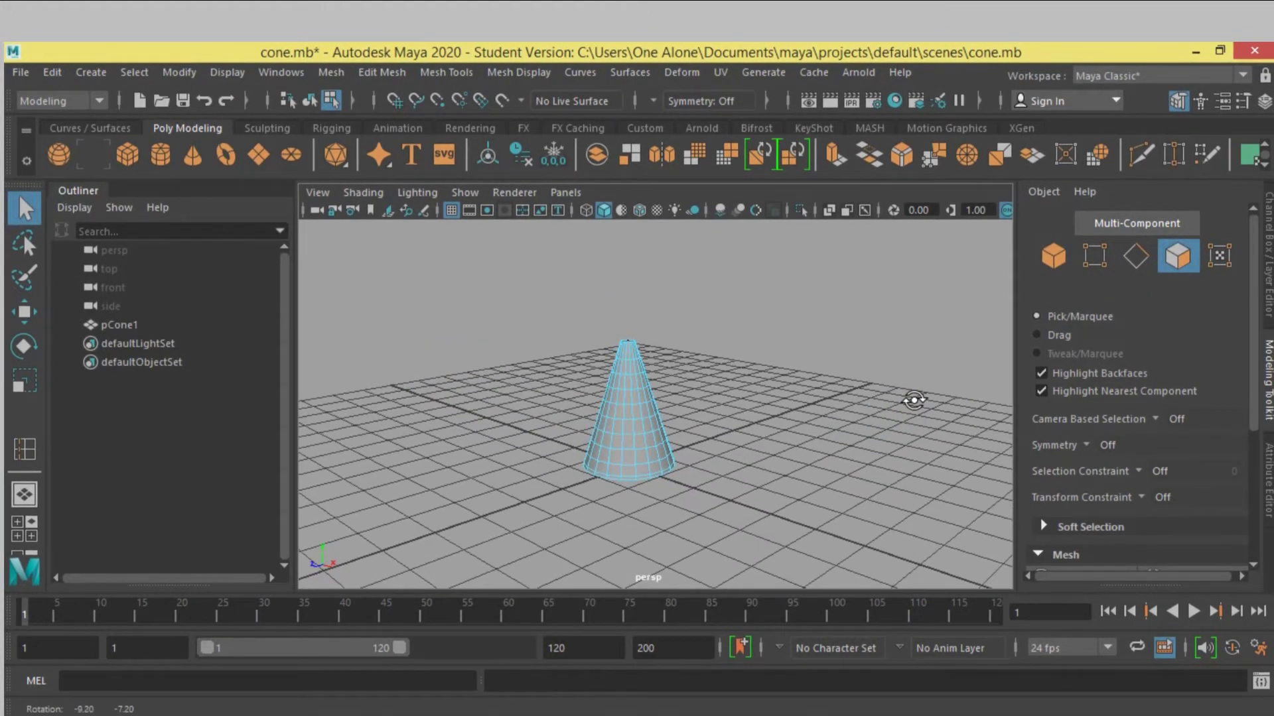
click(600, 478)
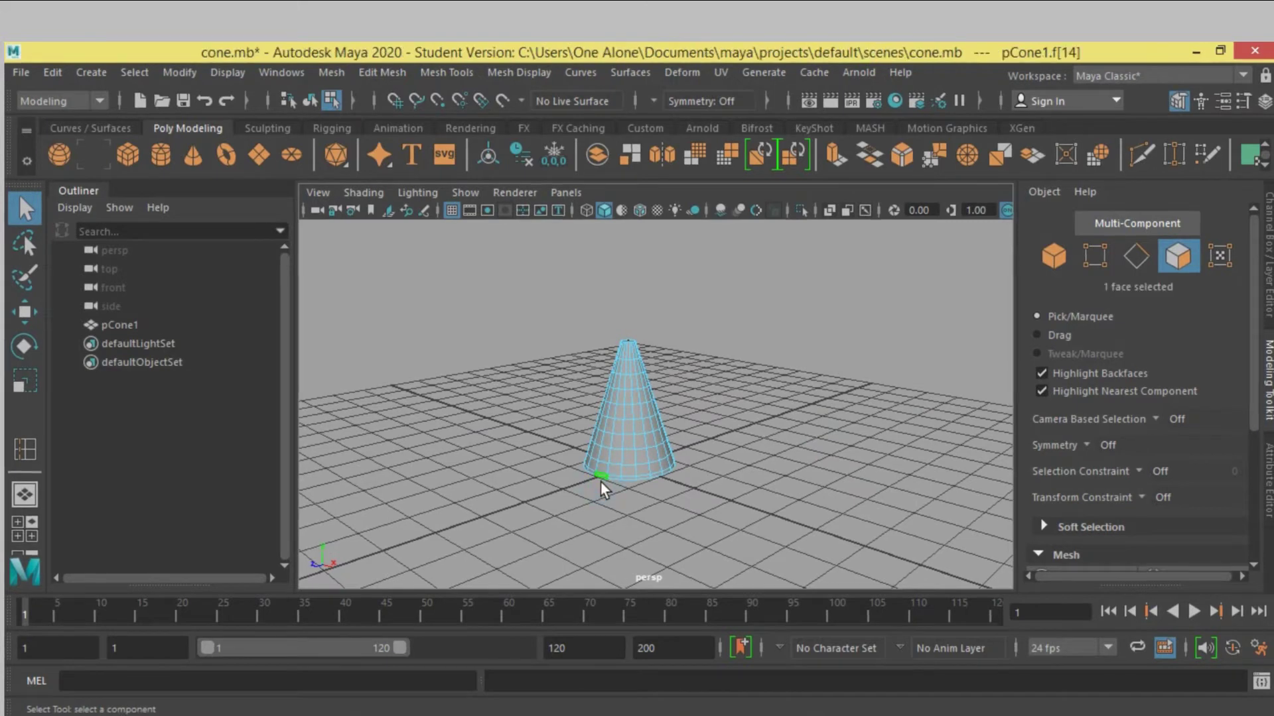
alt+drag(874, 467, 731, 468)
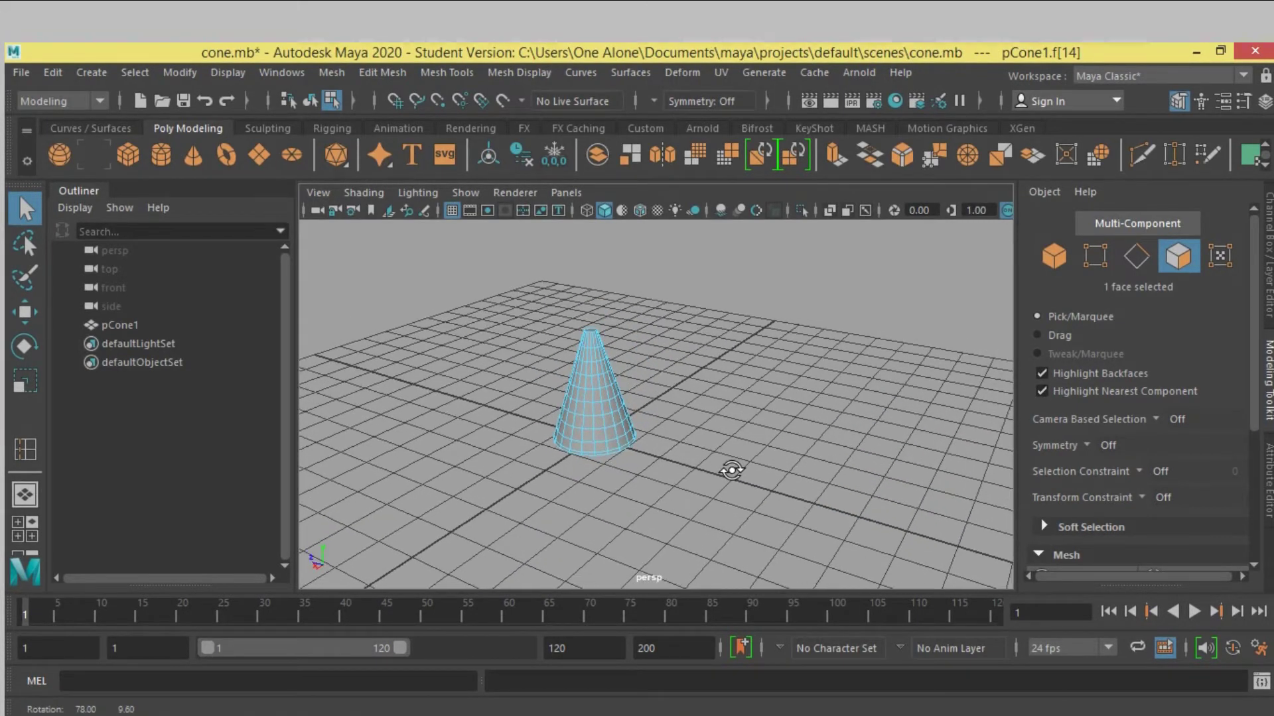
Extrude the base face loop, move it outward and scale it flat into a flange
double_click(622, 451)
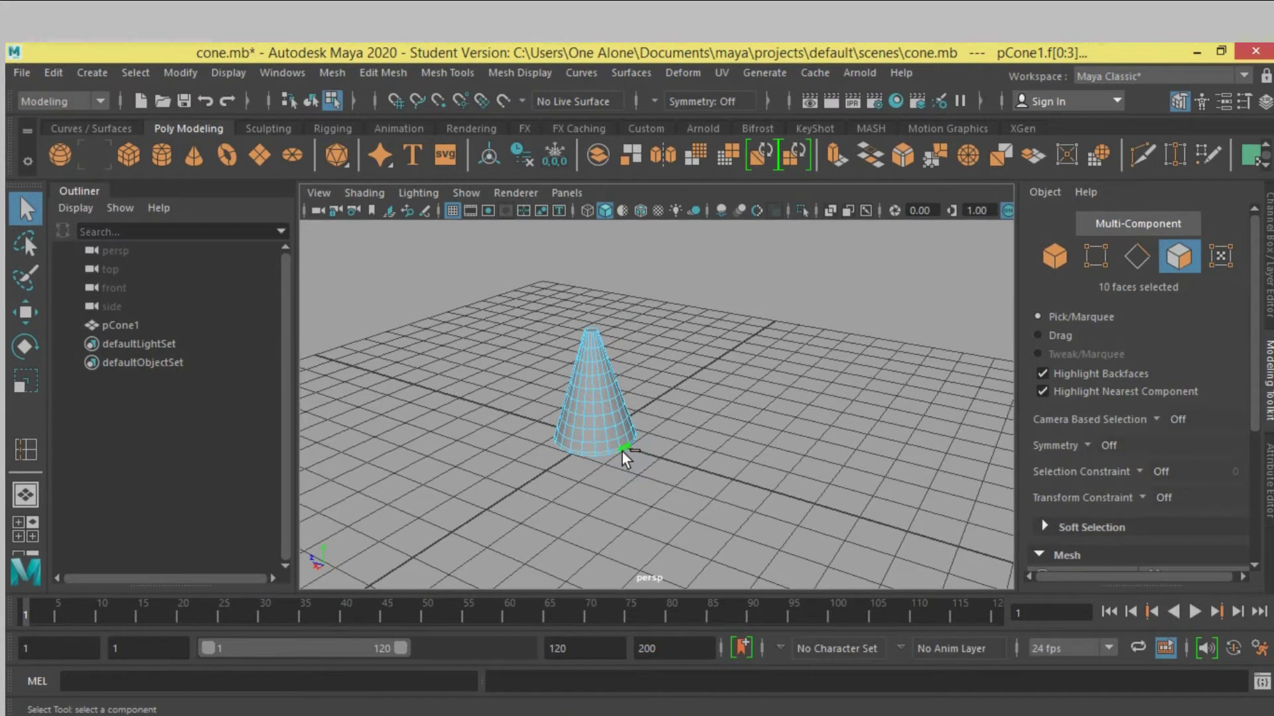
click(842, 154)
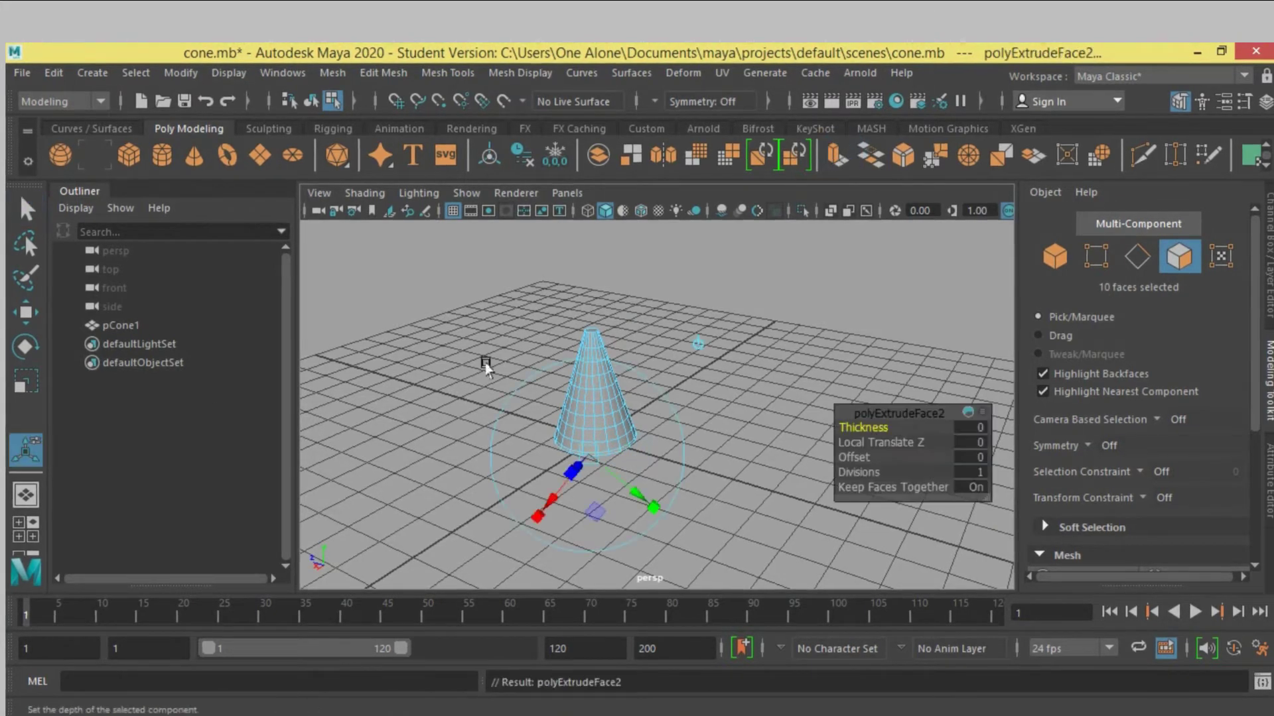
click(17, 313)
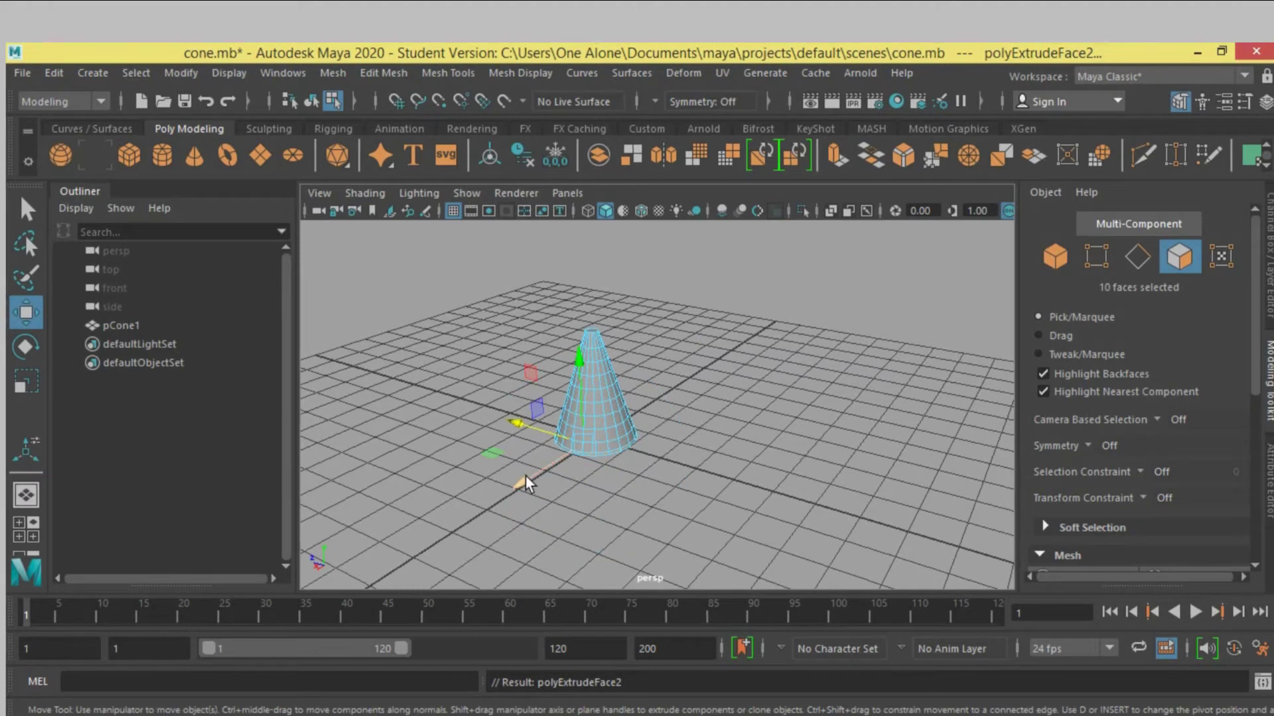
drag(525, 476, 509, 507)
click(26, 381)
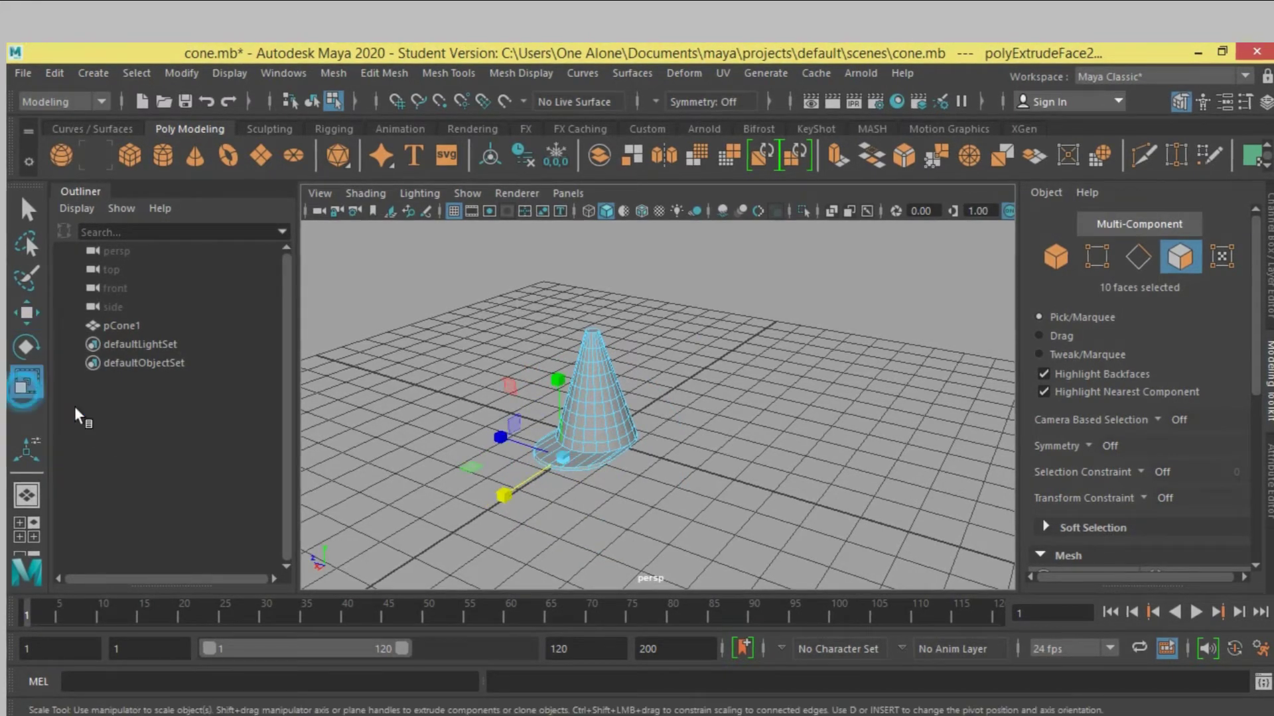
drag(496, 500, 631, 458)
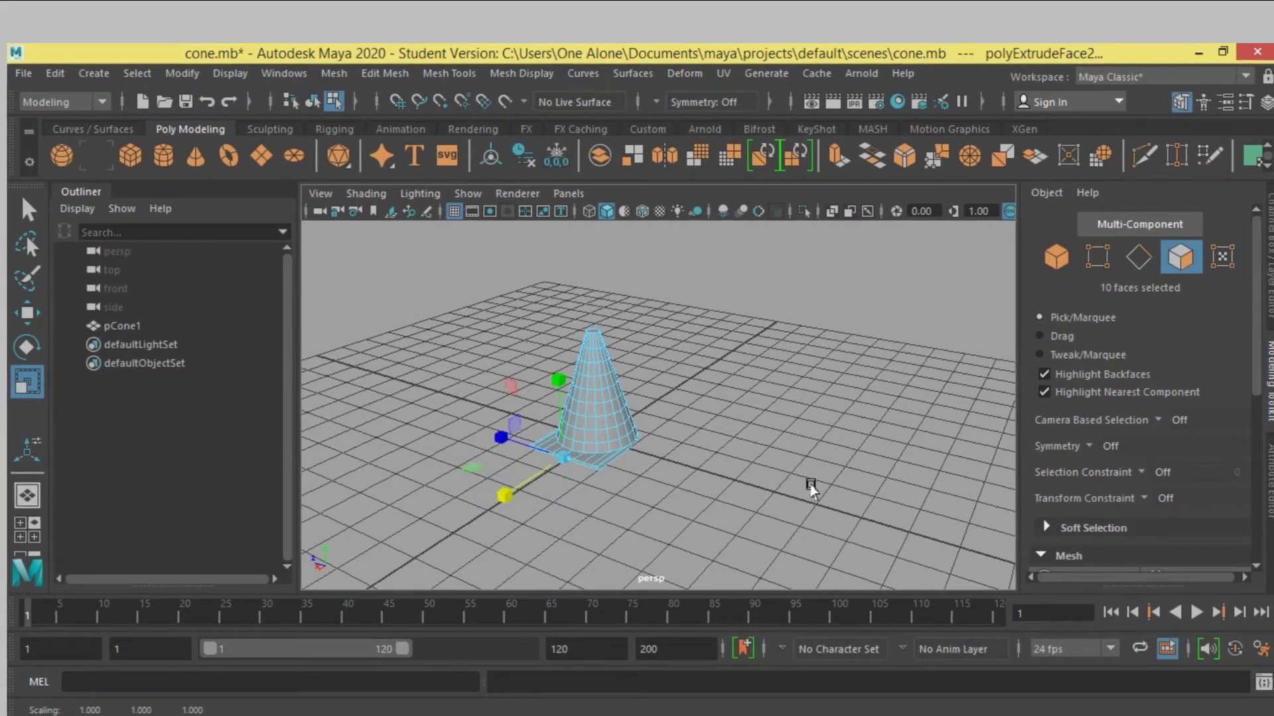
Select a single base face, then return to plain selection
mouse_move(811, 487)
alt+mouse_down()
mouse_move(710, 518)
mouse_move(726, 507)
mouse_move(614, 506)
mouse_move(657, 511)
alt+mouse_up()
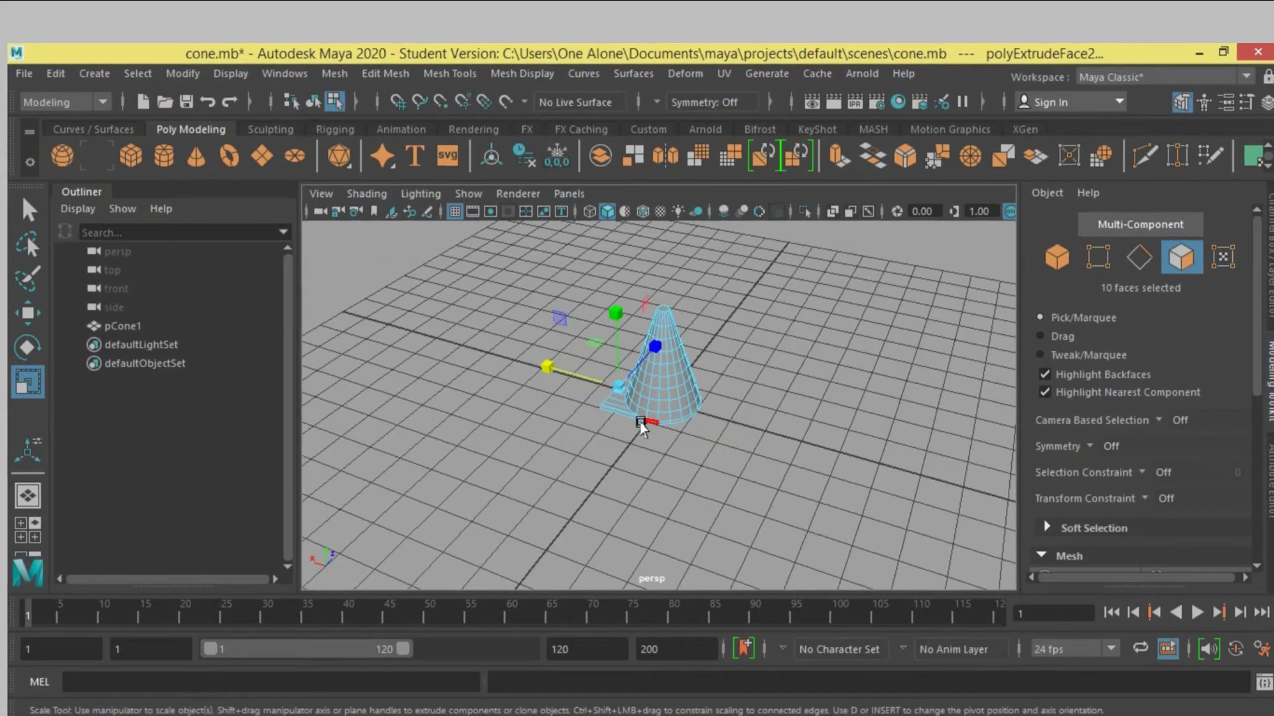
click(641, 428)
mouse_move(891, 474)
alt+mouse_down()
mouse_move(686, 477)
mouse_move(550, 457)
alt+mouse_up()
click(29, 210)
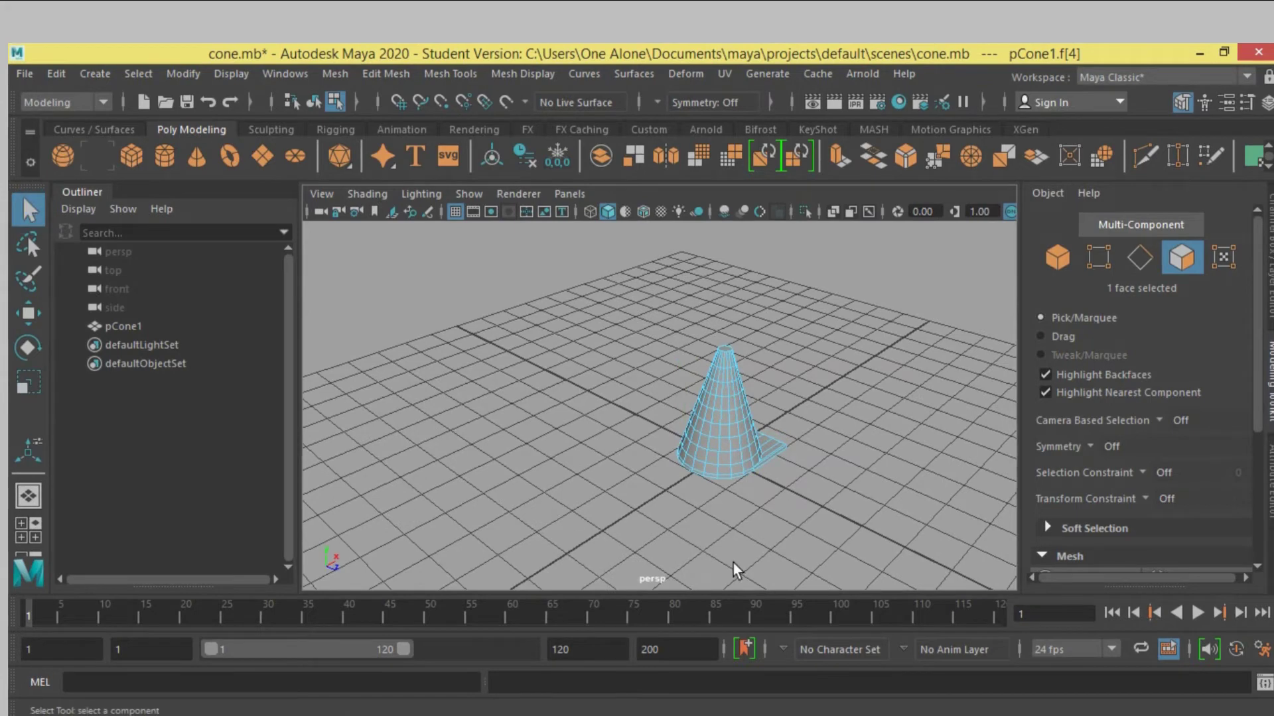
Extrude the remaining base faces, push them out and scale them flat into a wide brim
shift+double_click(755, 479)
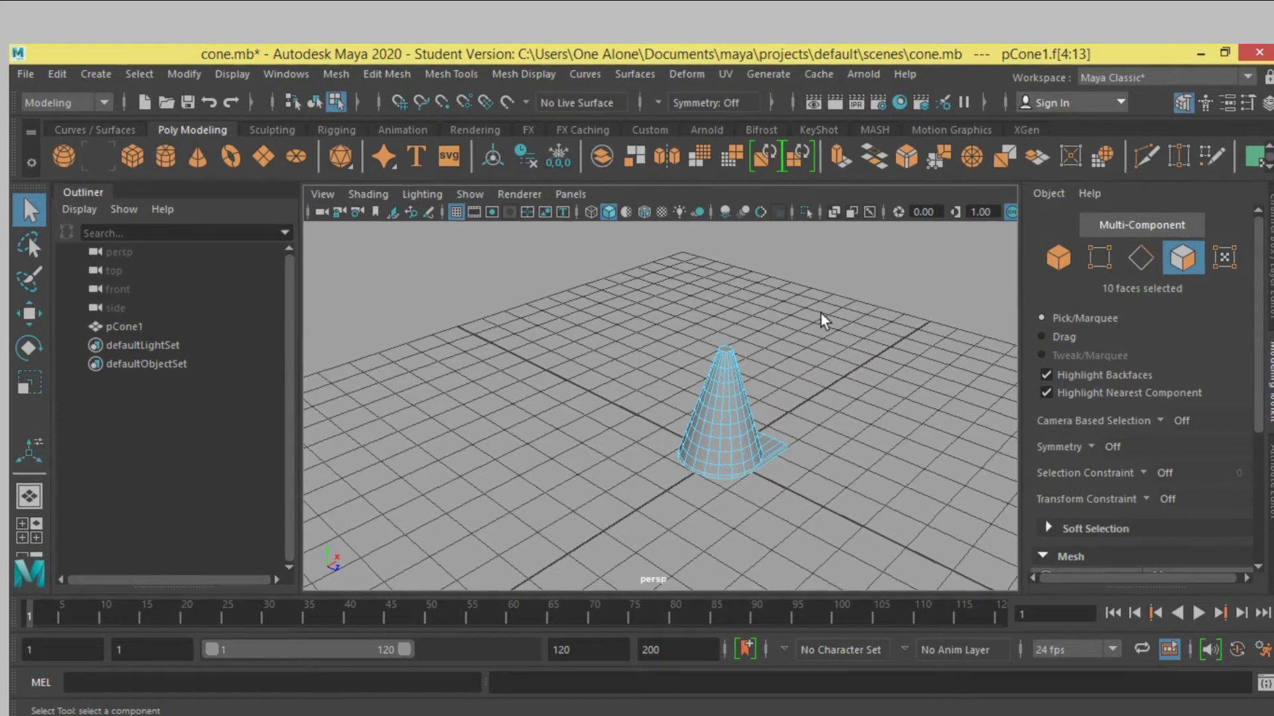
click(840, 158)
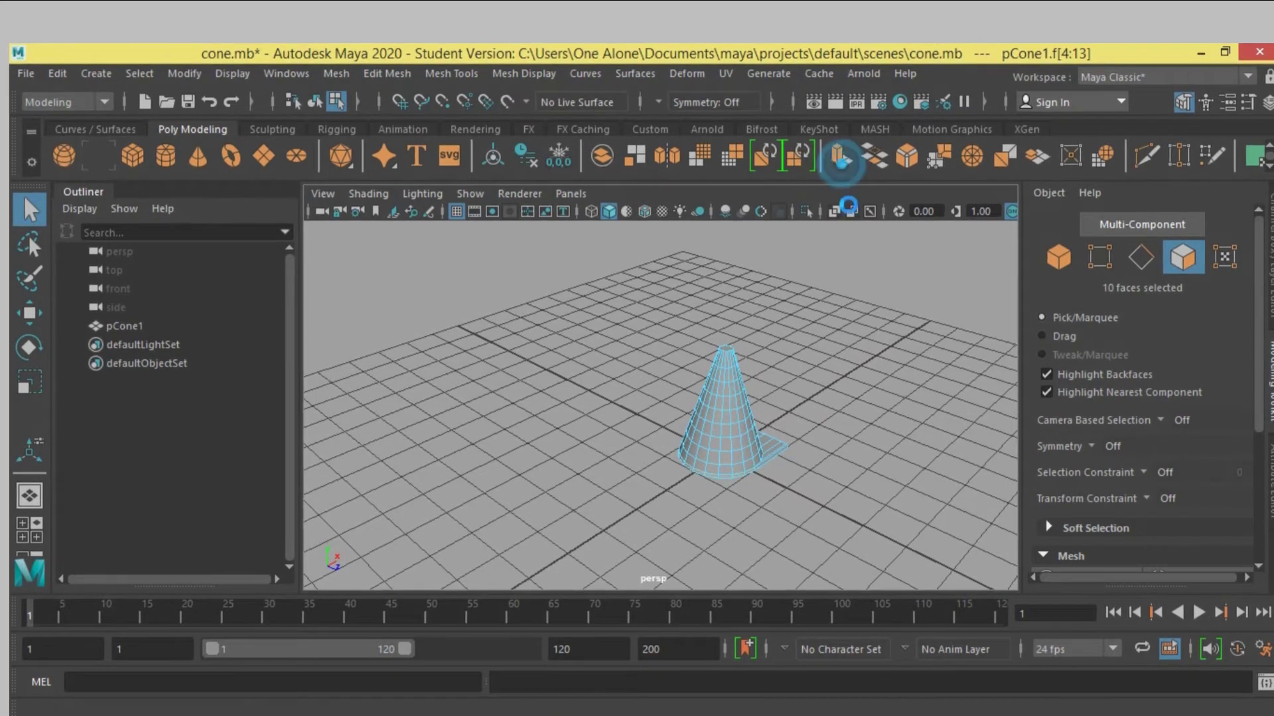
click(29, 313)
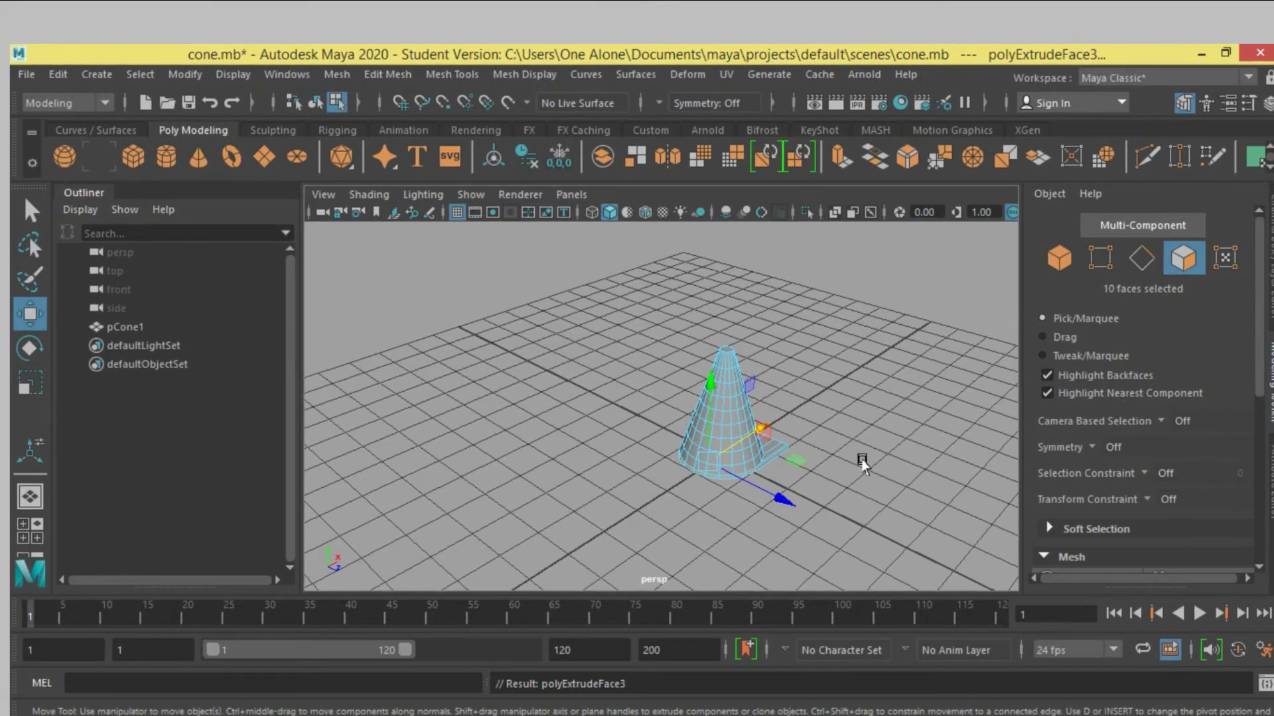
alt+drag(862, 463, 727, 480)
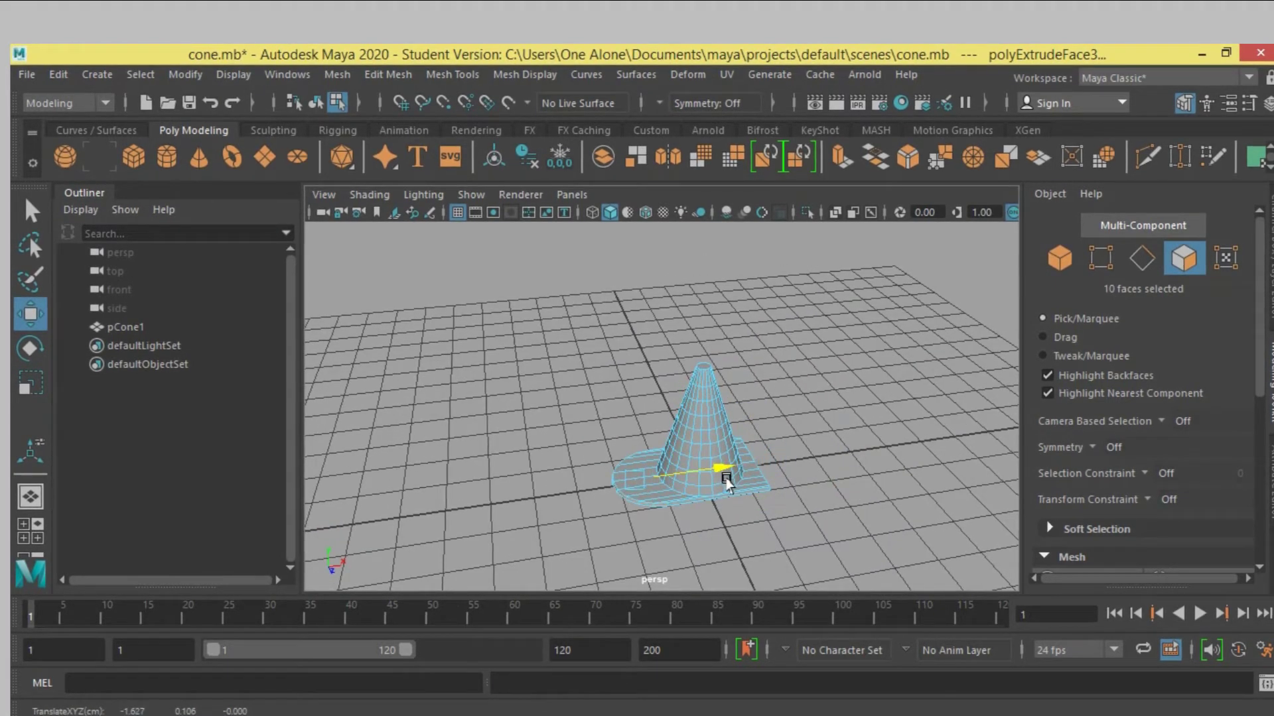
click(31, 383)
mouse_move(635, 481)
mouse_down()
mouse_move(621, 486)
mouse_move(651, 510)
mouse_move(682, 515)
mouse_move(608, 500)
mouse_up()
Extrude two brim faces and push them outward along X
key(q)
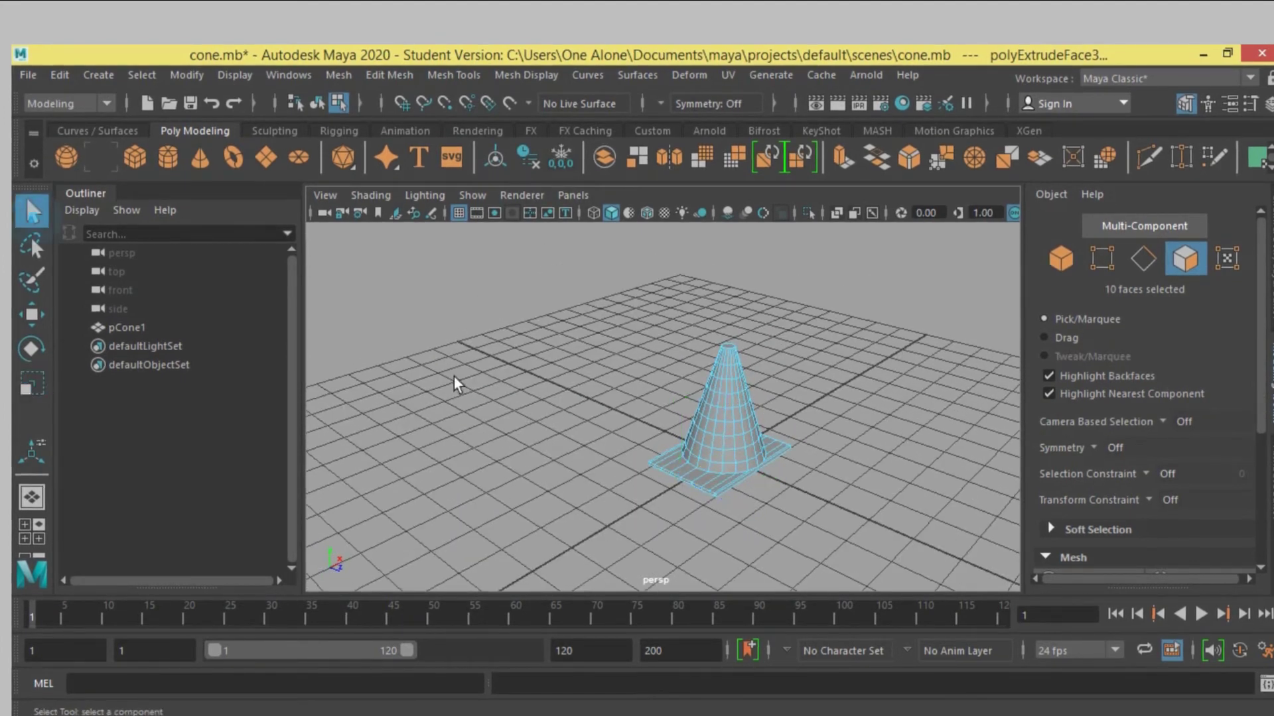
alt+drag(454, 384, 419, 390)
click(776, 482)
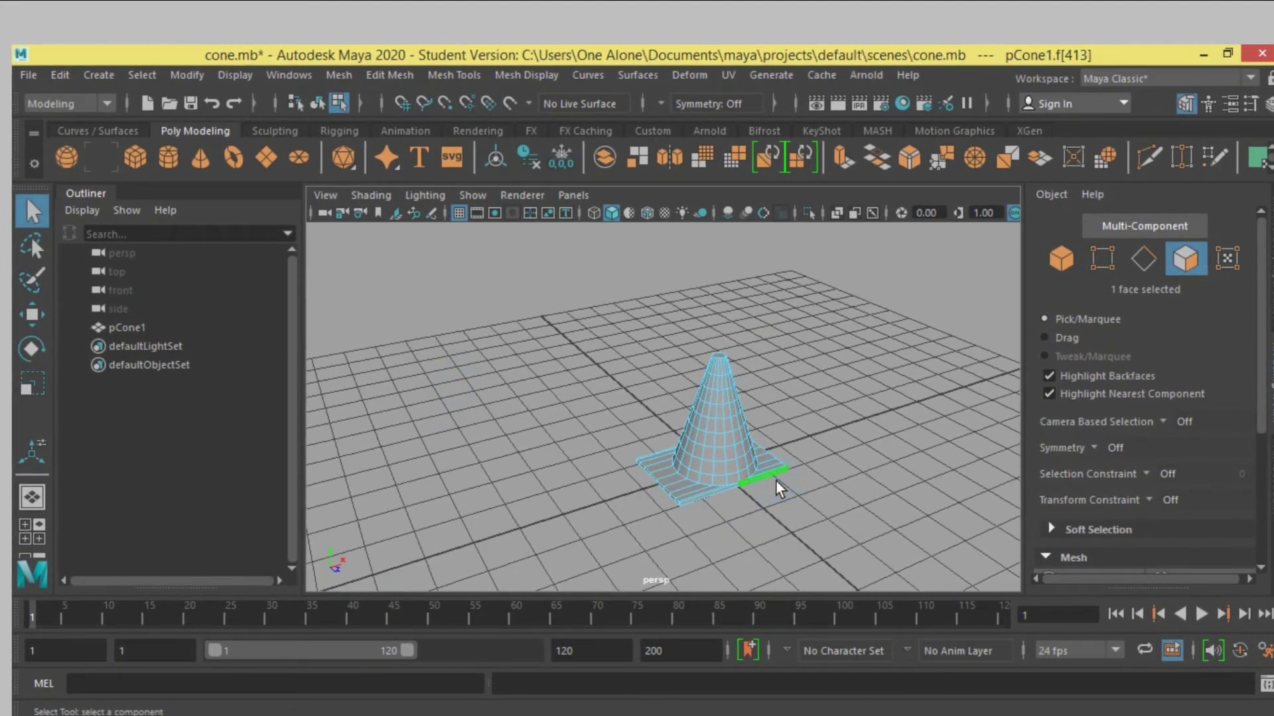
shift+click(728, 492)
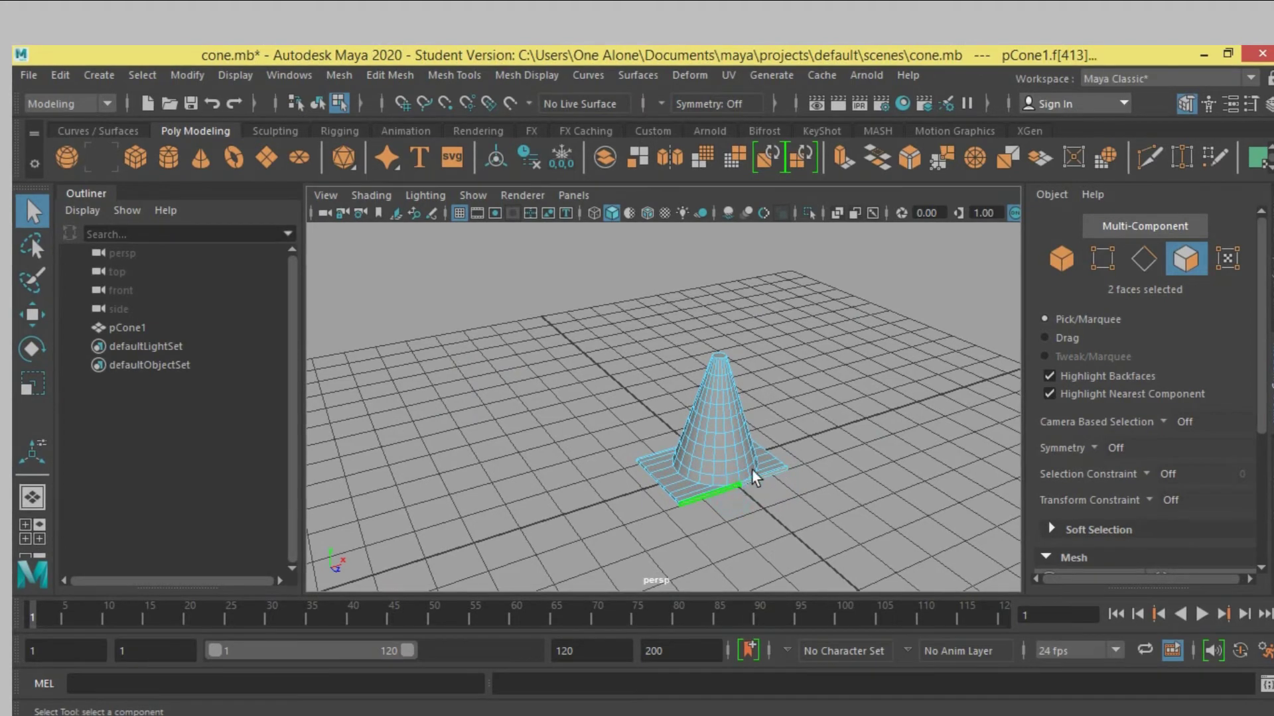
click(842, 157)
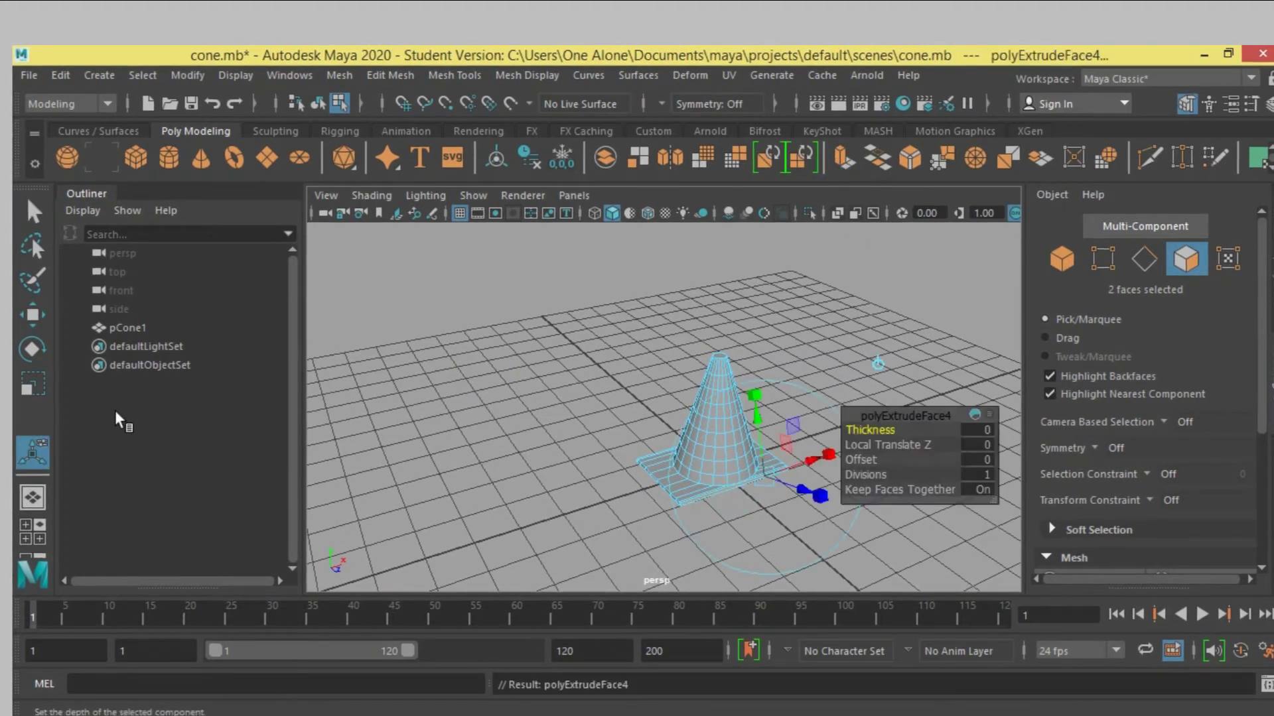
click(31, 312)
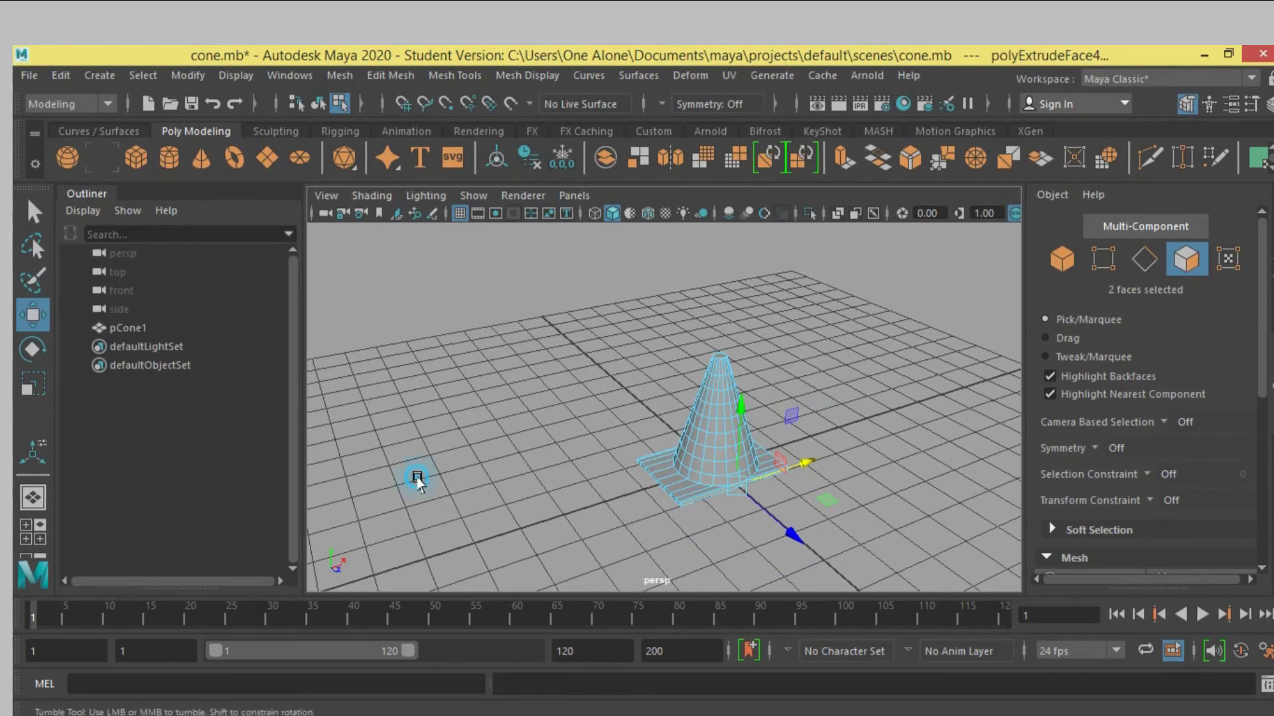
alt+drag(418, 484, 498, 484)
drag(854, 479, 873, 490)
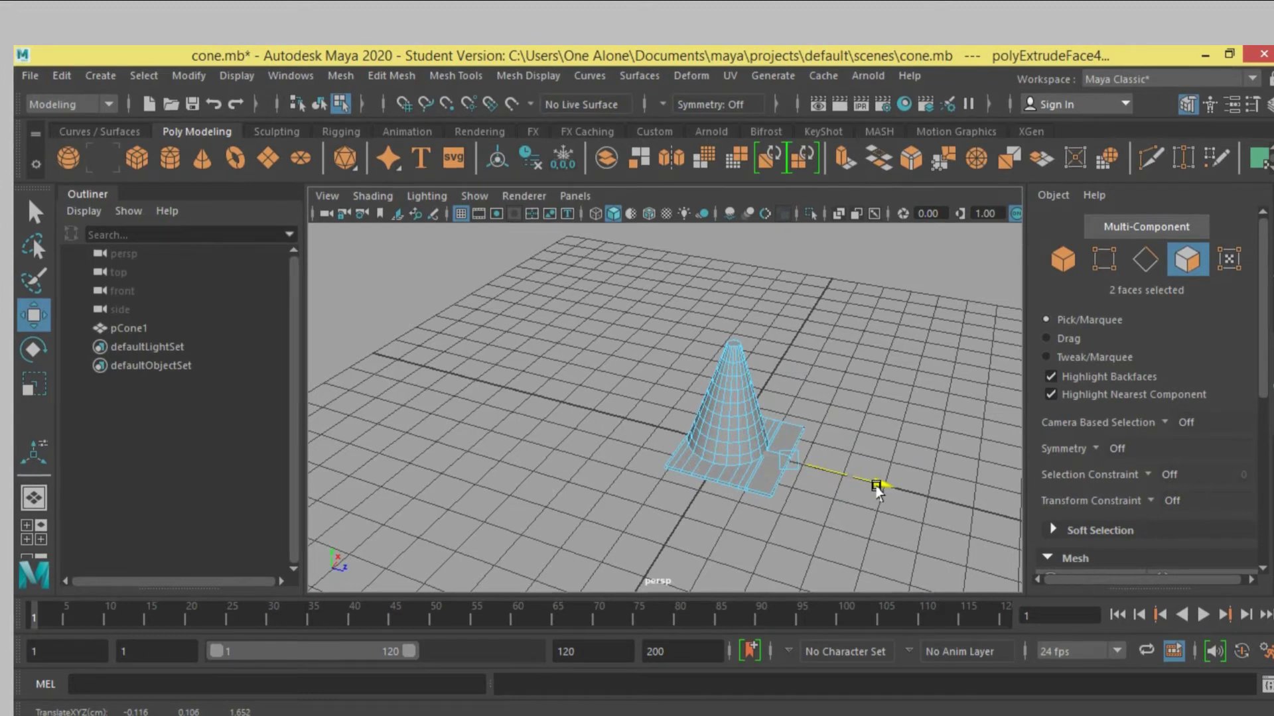
Extrude another pair of base faces and slide them outward from the cone
mouse_move(641, 545)
alt+mouse_down()
mouse_move(510, 531)
mouse_move(631, 535)
alt+mouse_up()
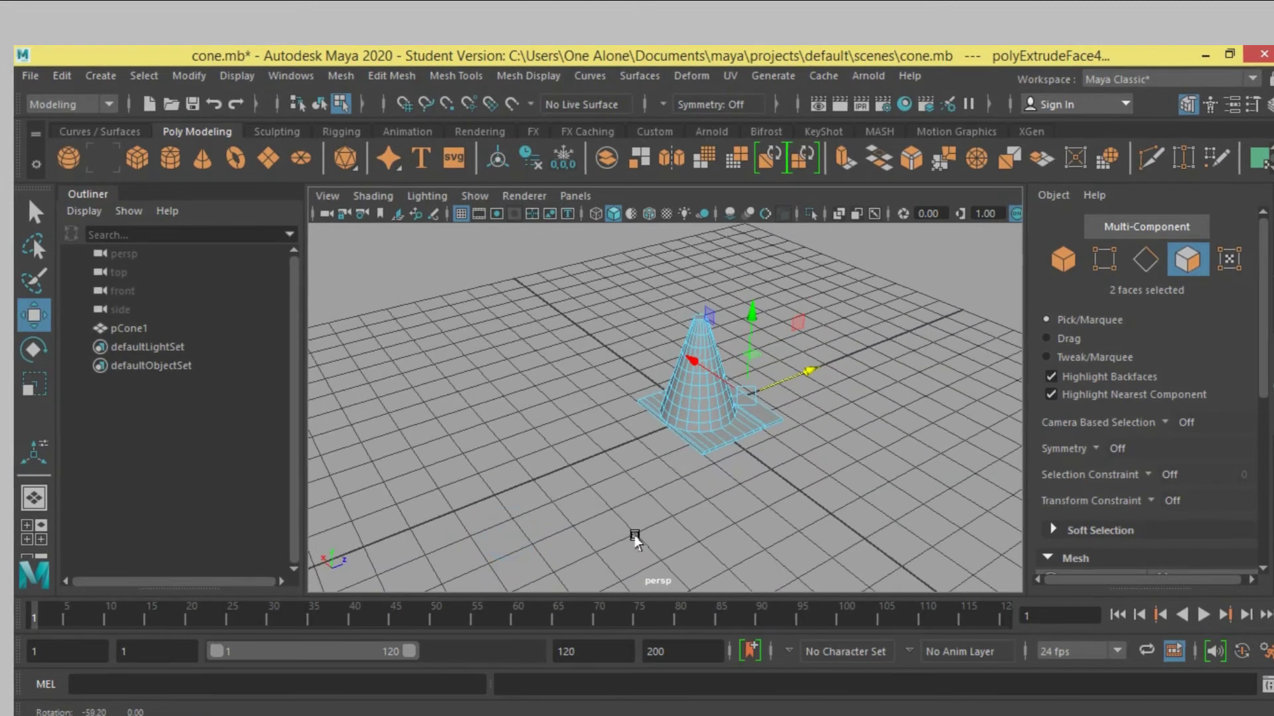
click(672, 448)
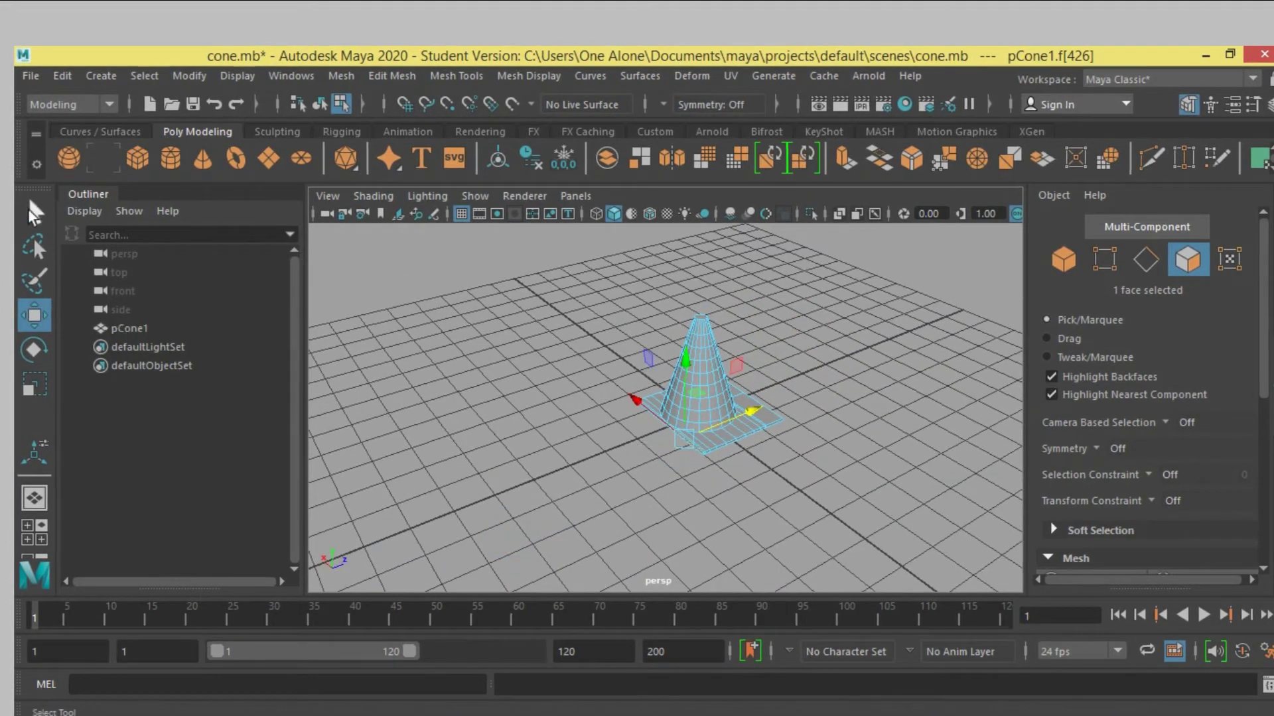
click(35, 212)
shift+click(651, 428)
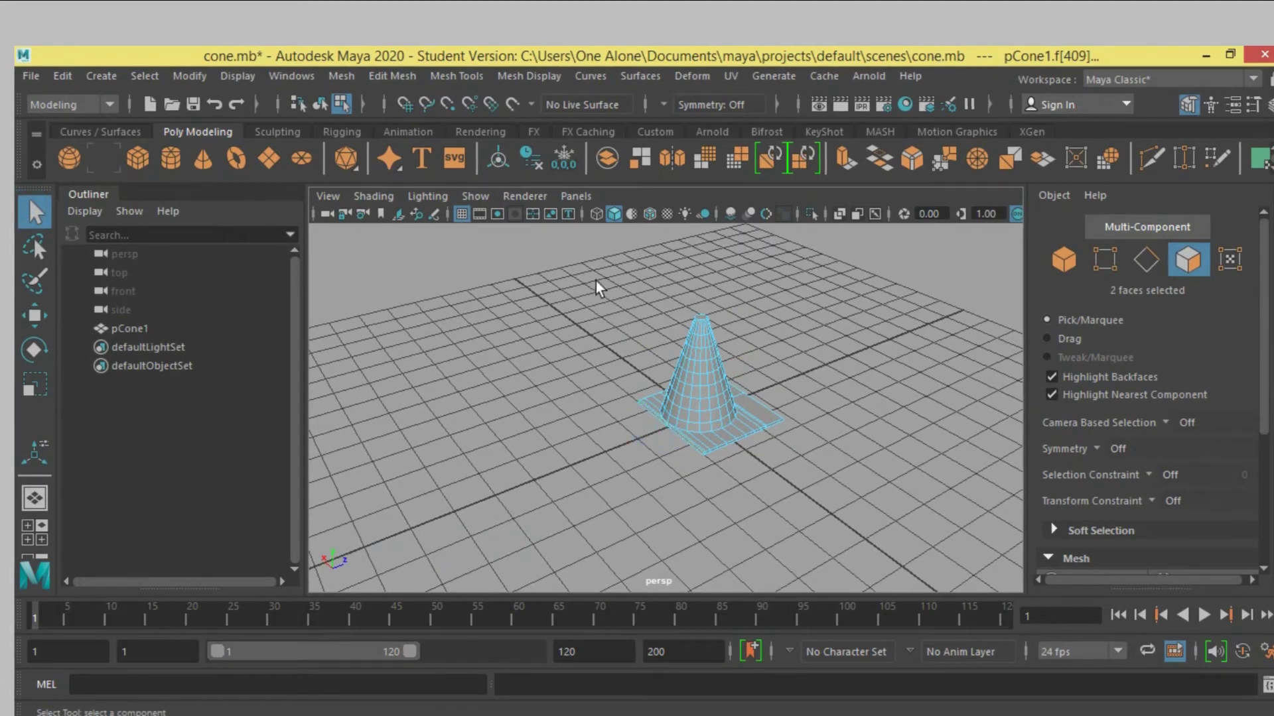
click(843, 158)
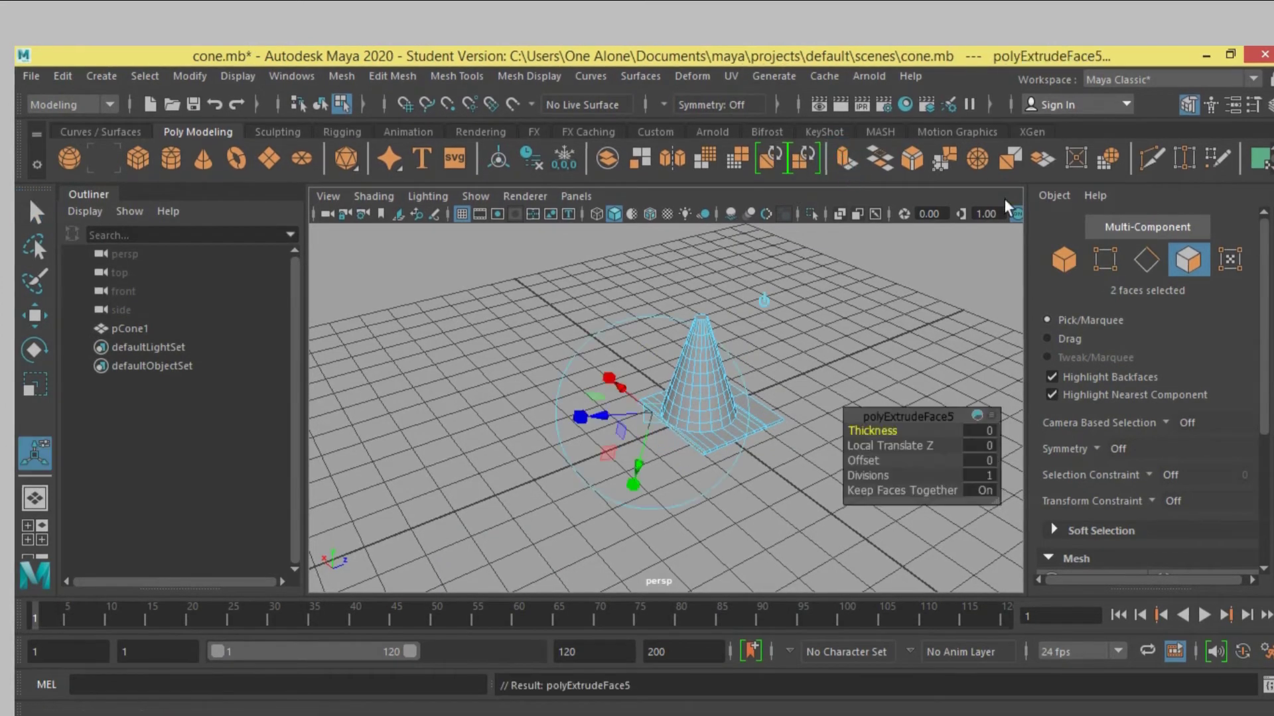
click(37, 318)
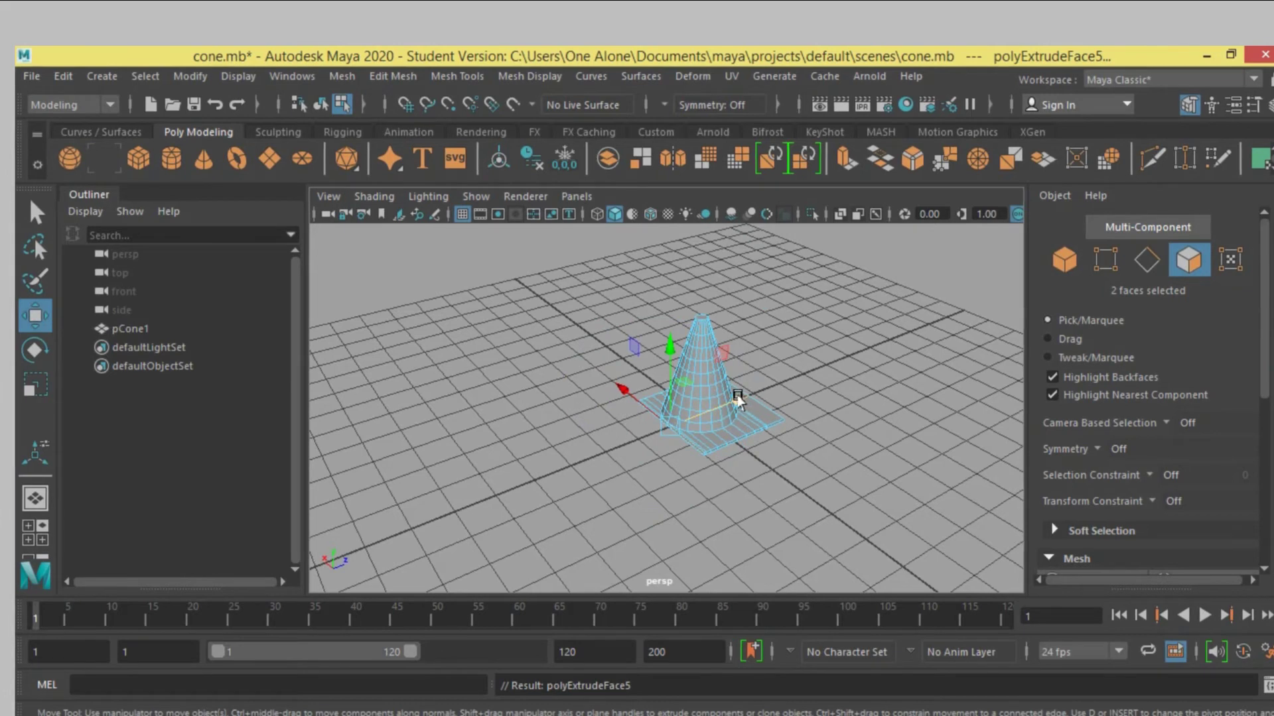
drag(738, 400, 727, 415)
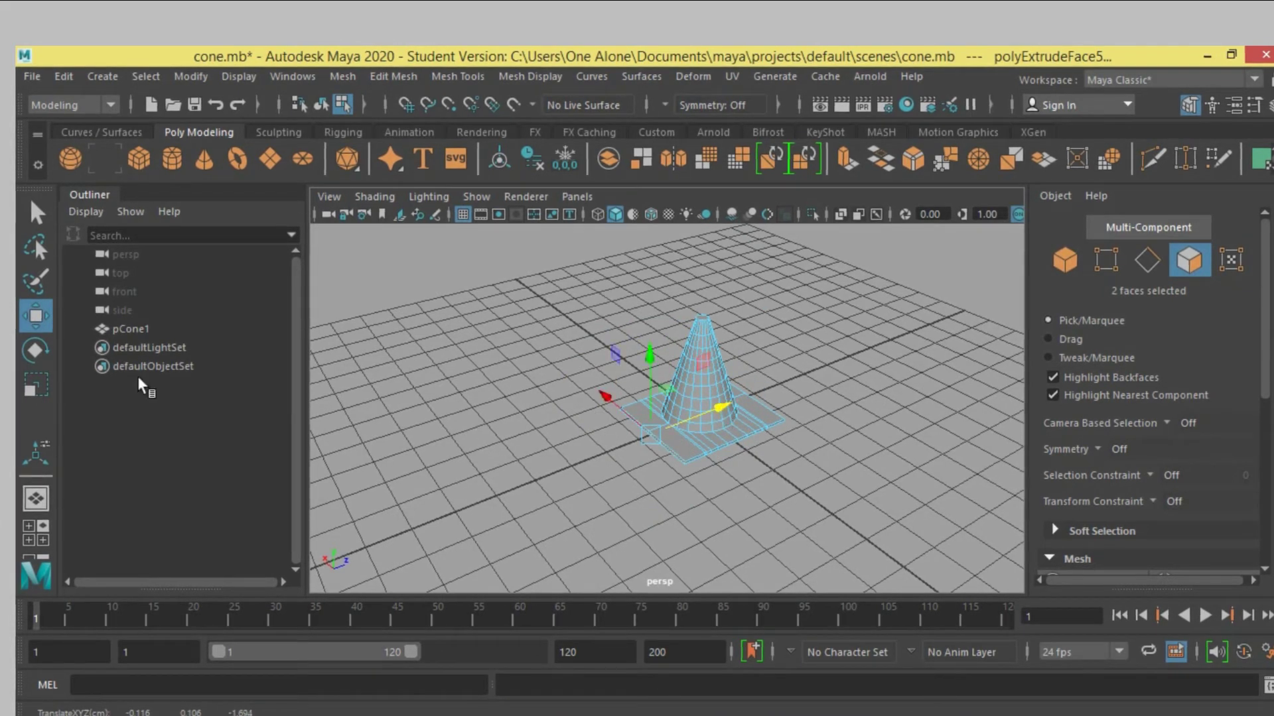
Clear the face selection and return to object selection mode
click(37, 212)
click(472, 392)
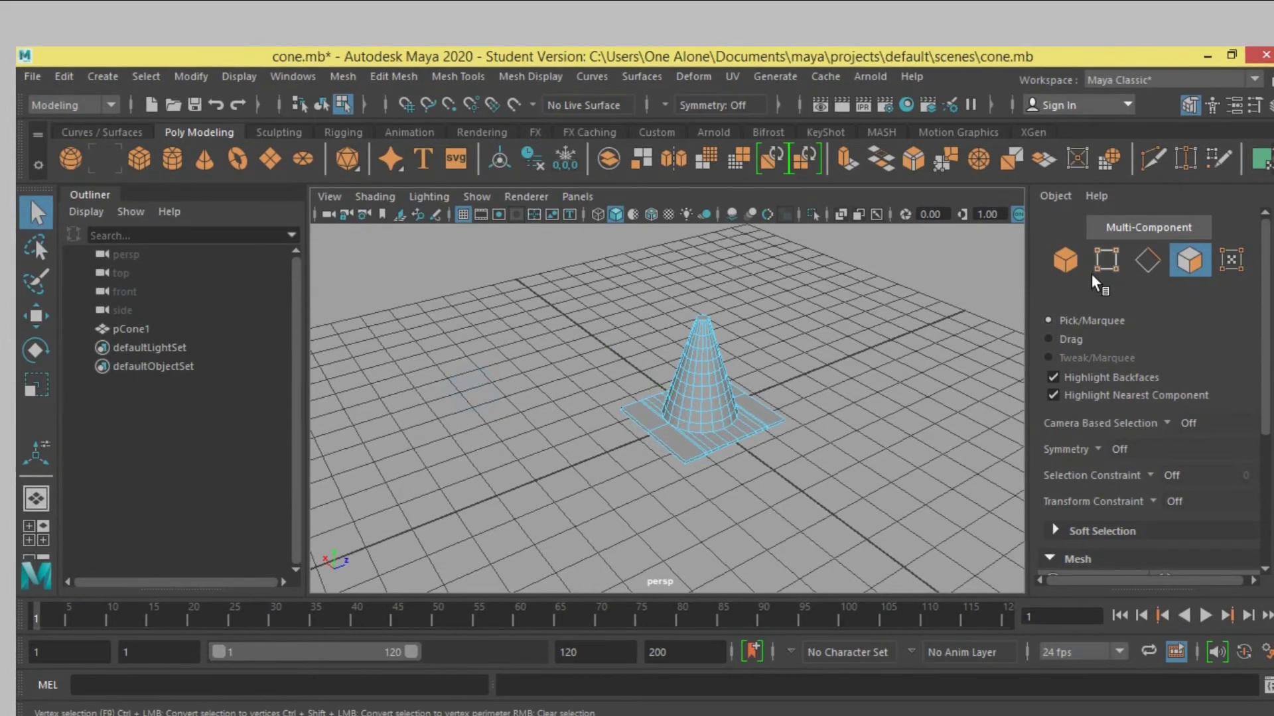
click(1067, 260)
mouse_move(850, 454)
alt+mouse_down()
mouse_move(807, 434)
mouse_move(715, 478)
alt+mouse_up()
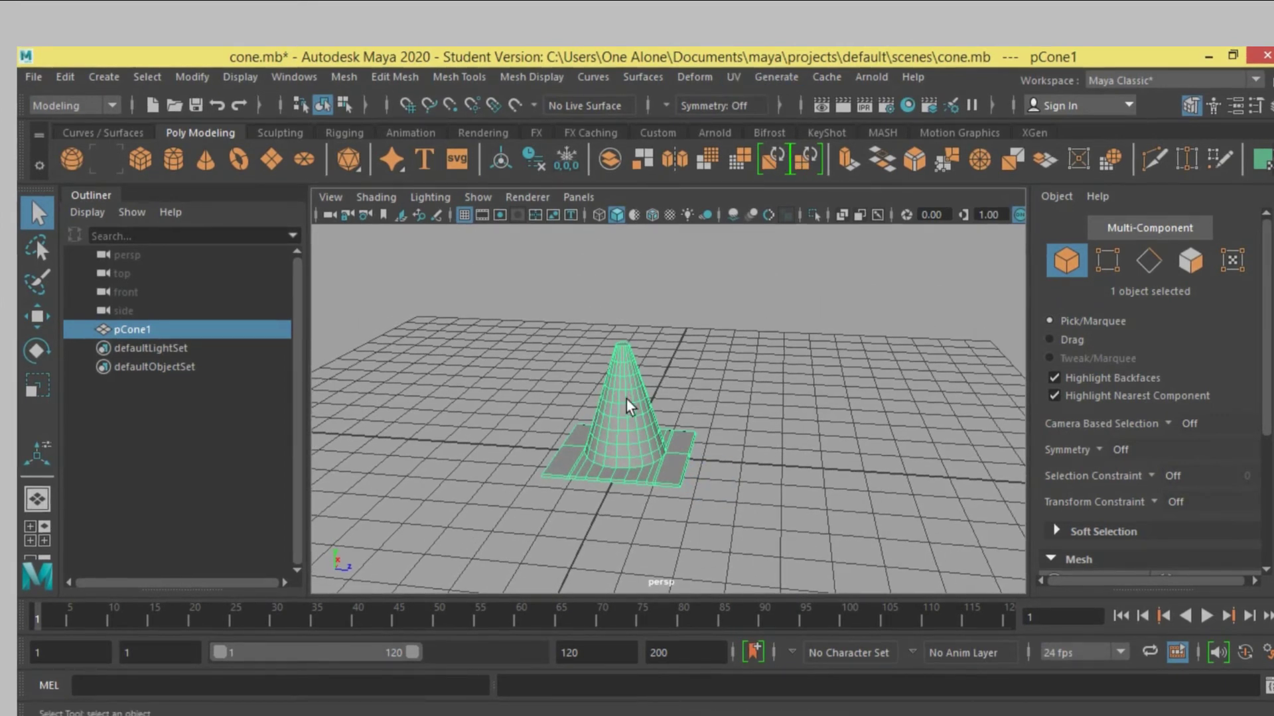
Assign a new Lambert material to the cone
right_drag(623, 408, 631, 704)
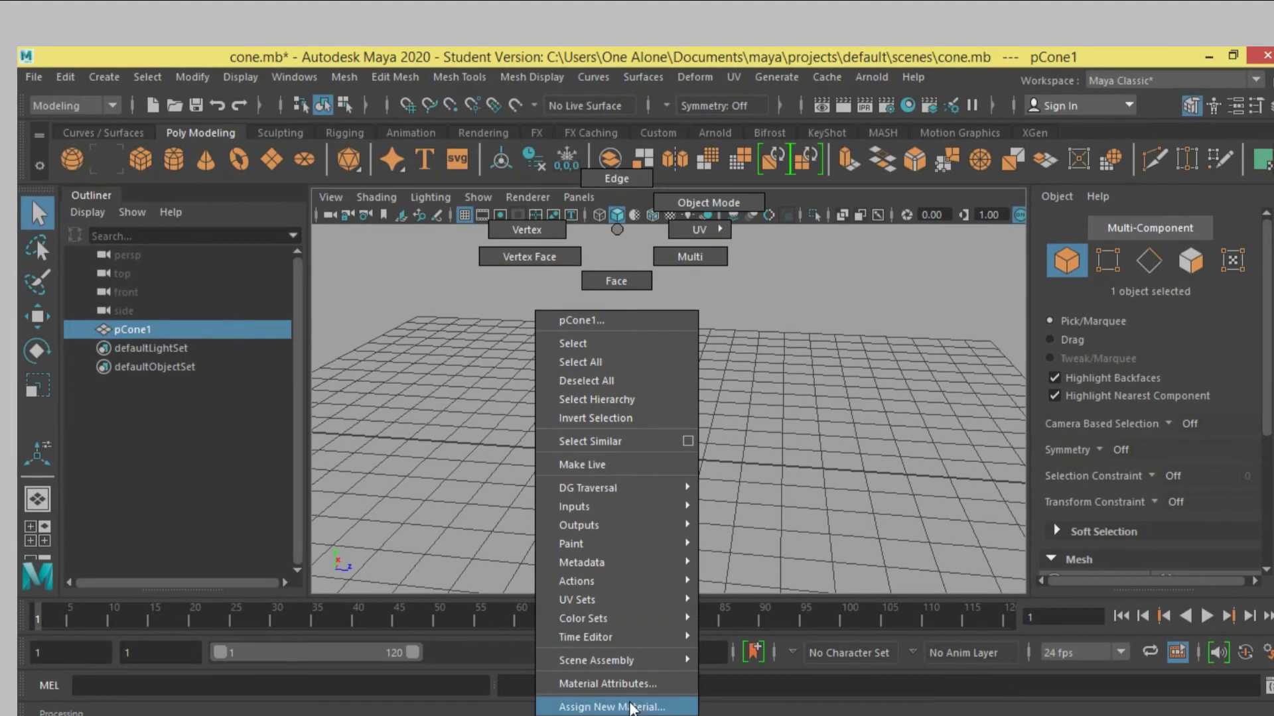
click(630, 704)
click(595, 423)
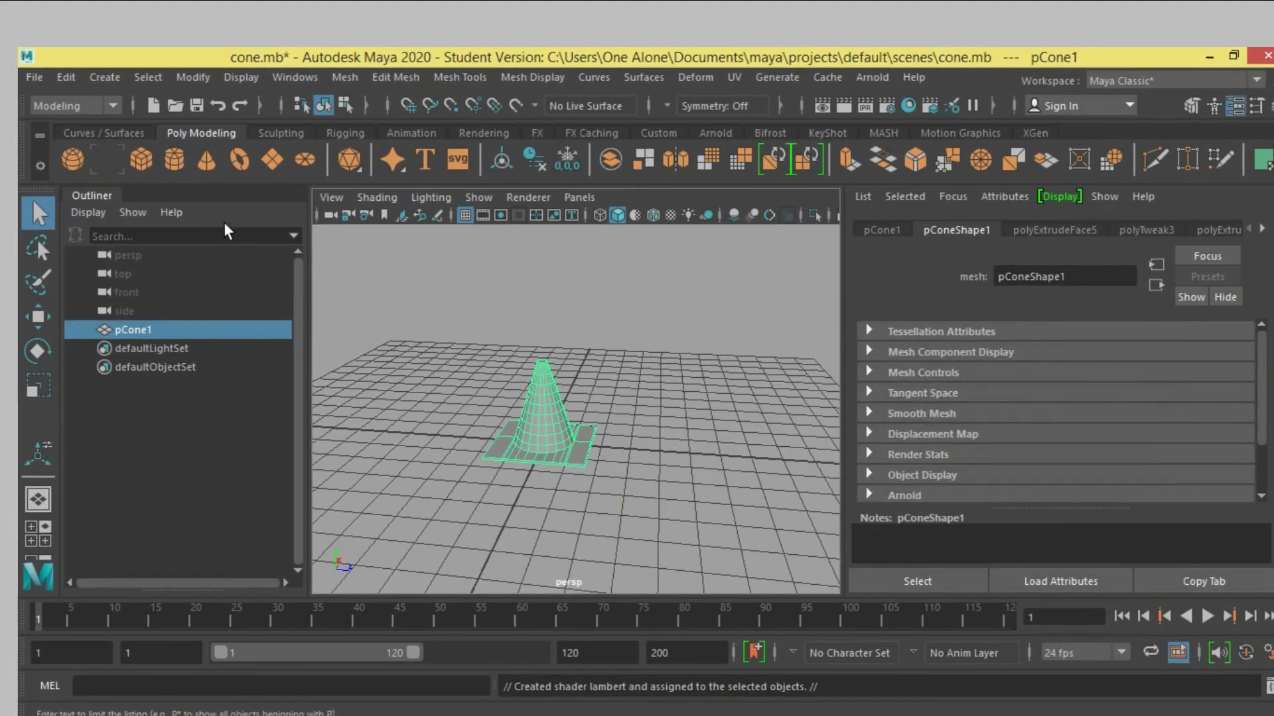
Delete the cone's history and open texture choices for lambert2's Color
click(66, 77)
mouse_move(120, 297)
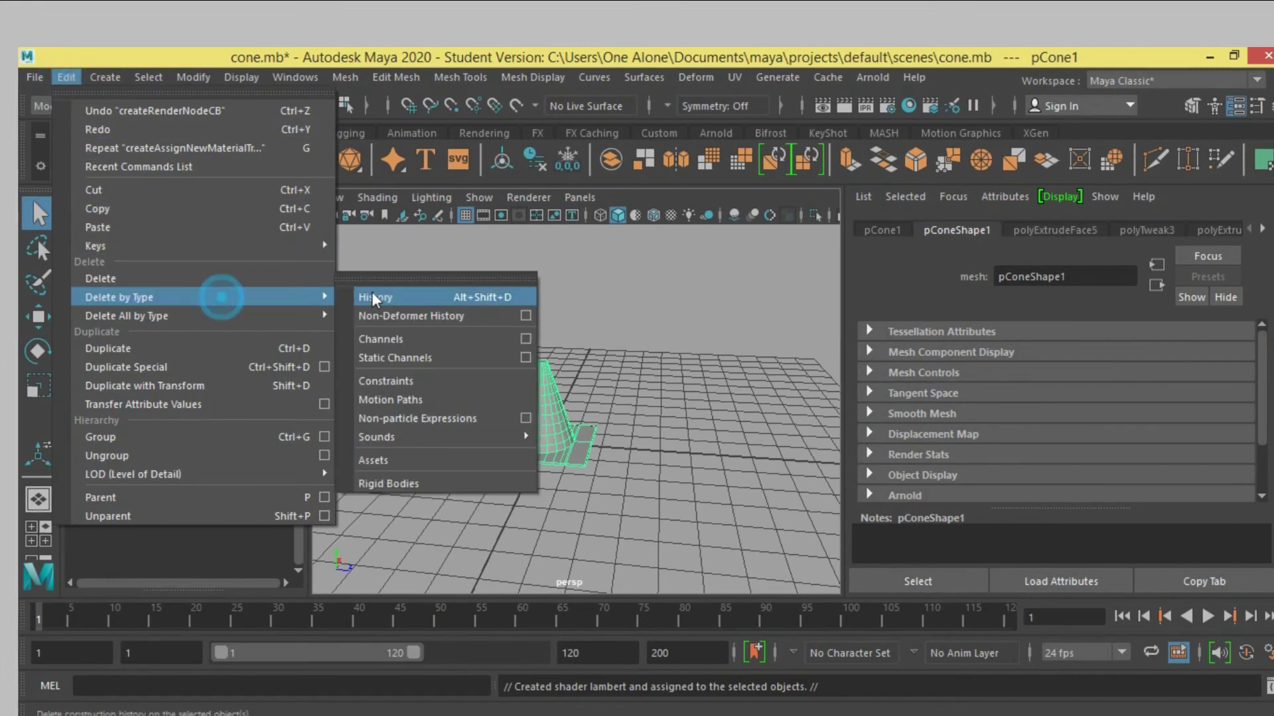
click(371, 298)
click(1035, 230)
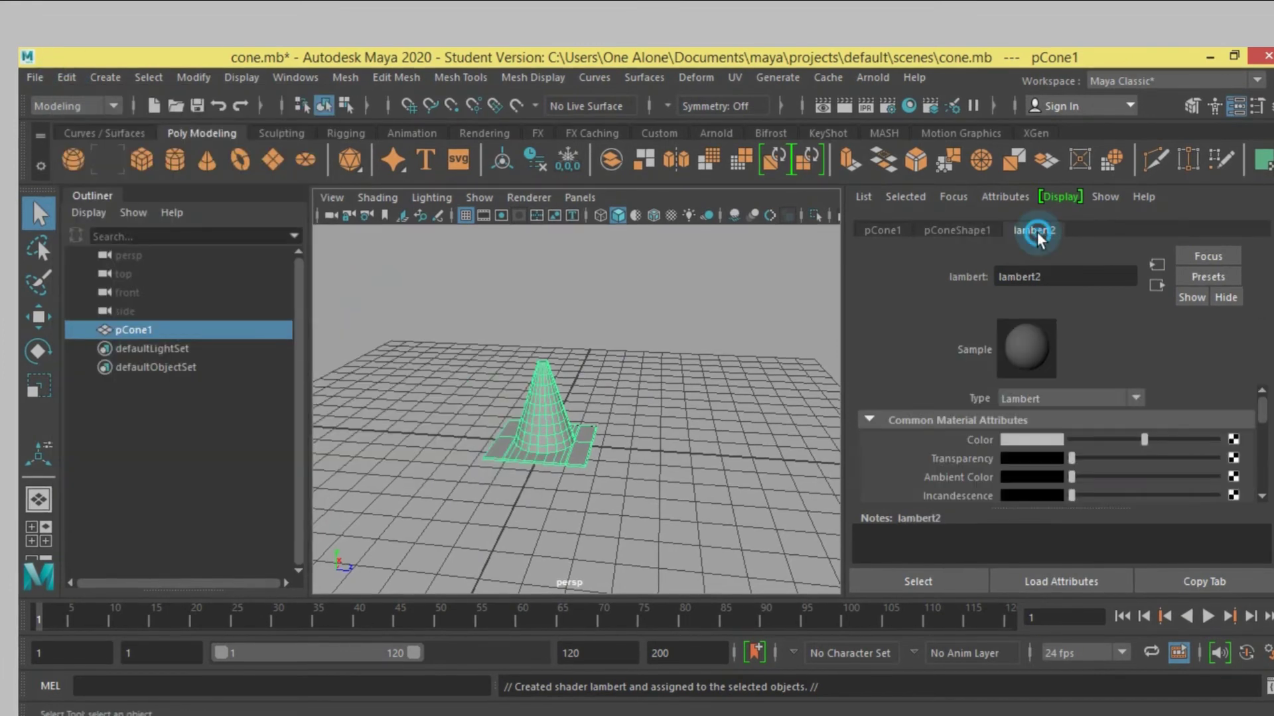
click(1234, 440)
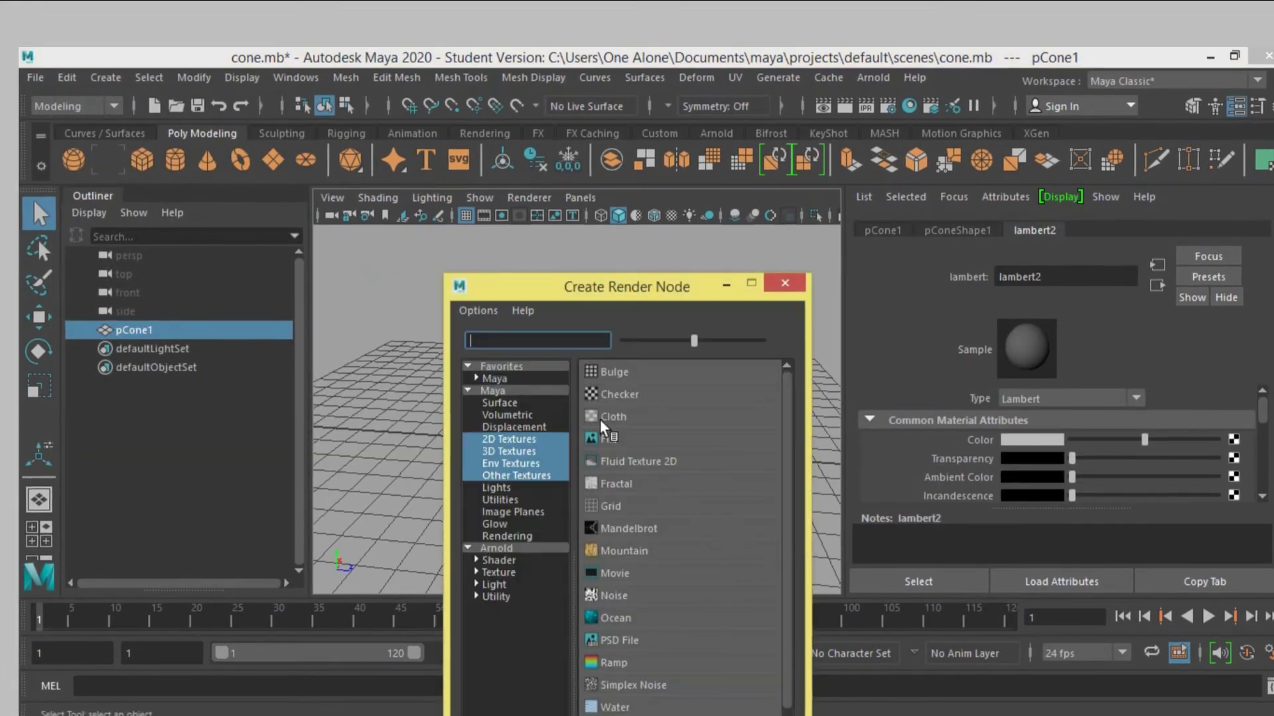
Use Desktop/tr.jpg as a File texture for the colour and enable textured display
click(619, 440)
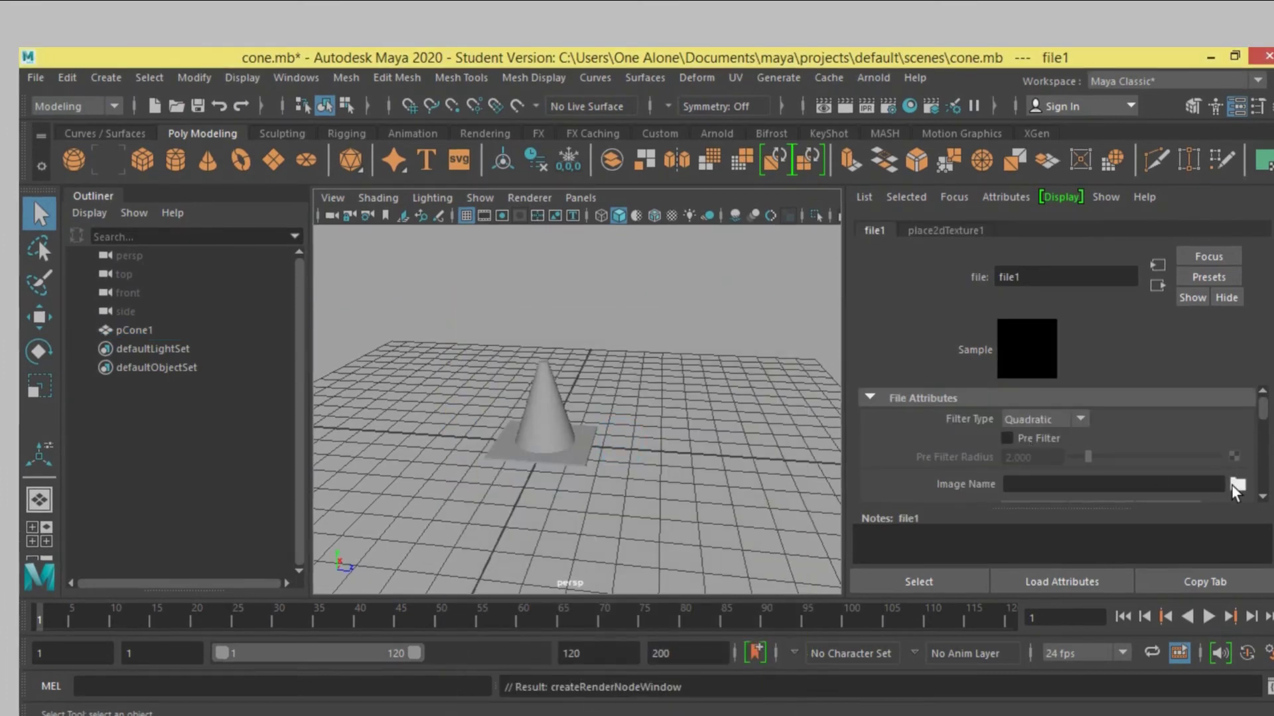
click(1237, 484)
click(74, 184)
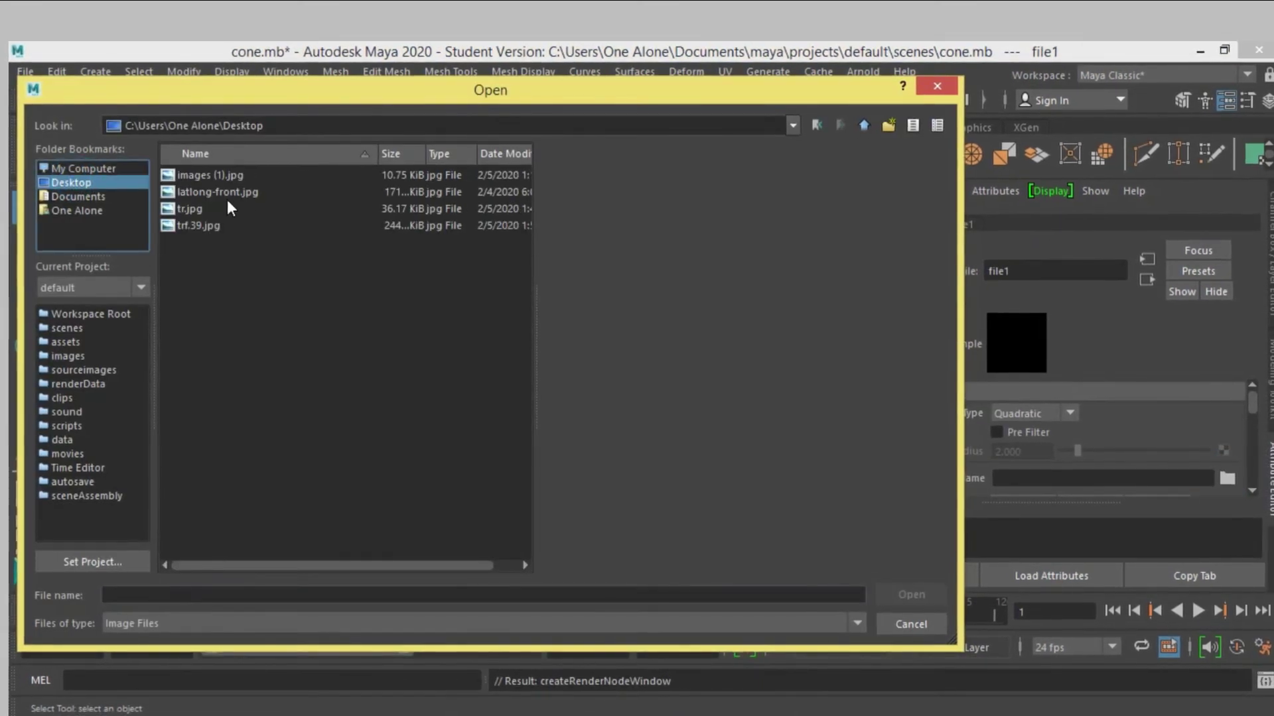
click(194, 223)
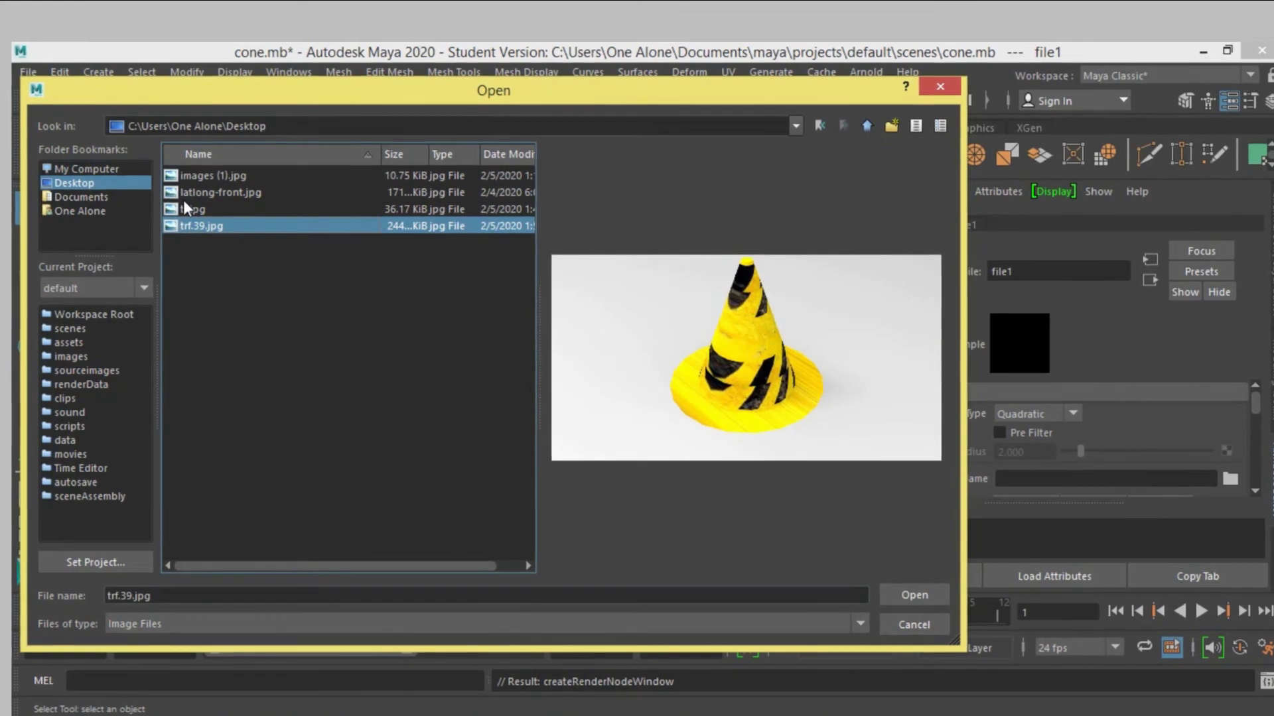
click(190, 206)
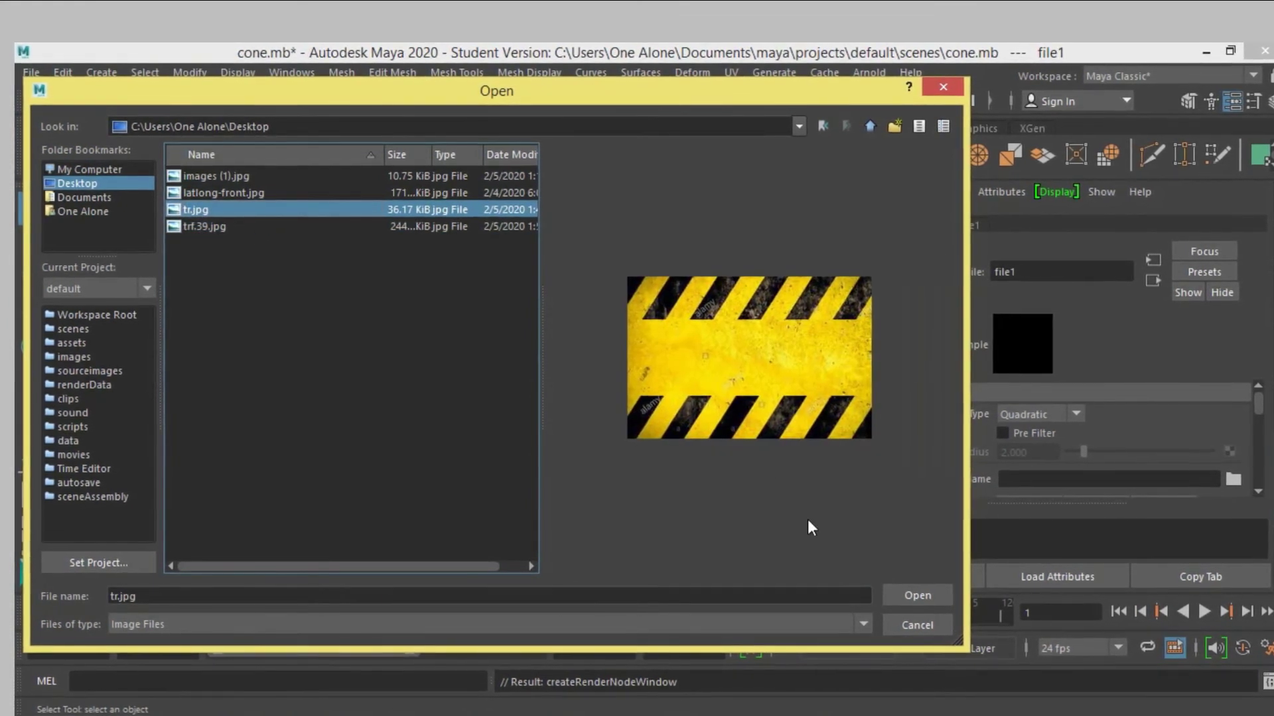
click(907, 595)
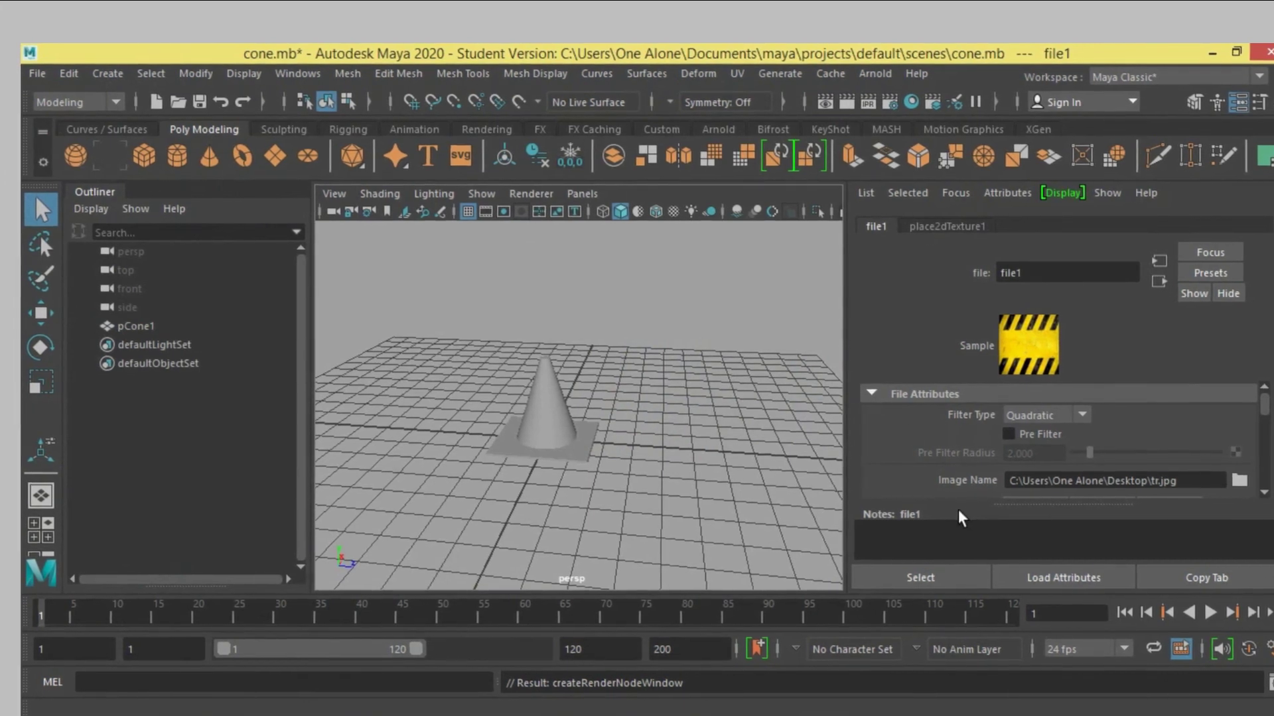
click(674, 212)
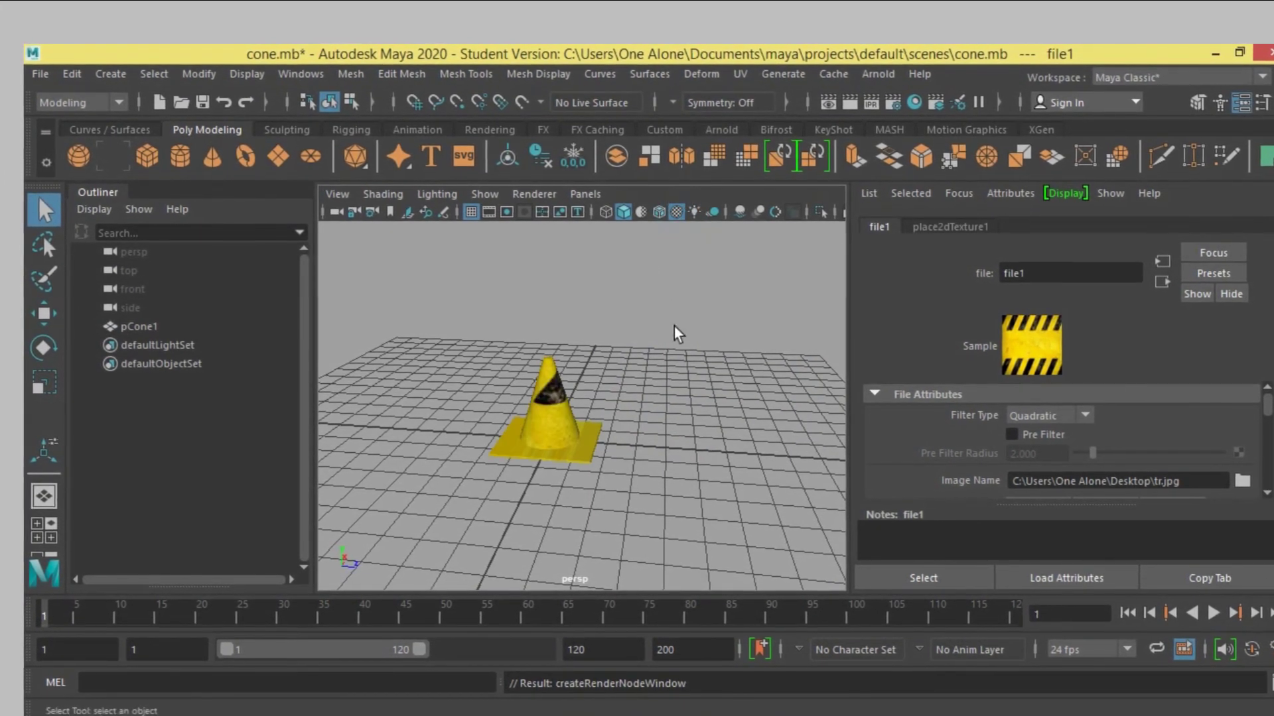
Apply a Z-axis planar UV projection to the cone, keeping the image width/height ratio
click(581, 420)
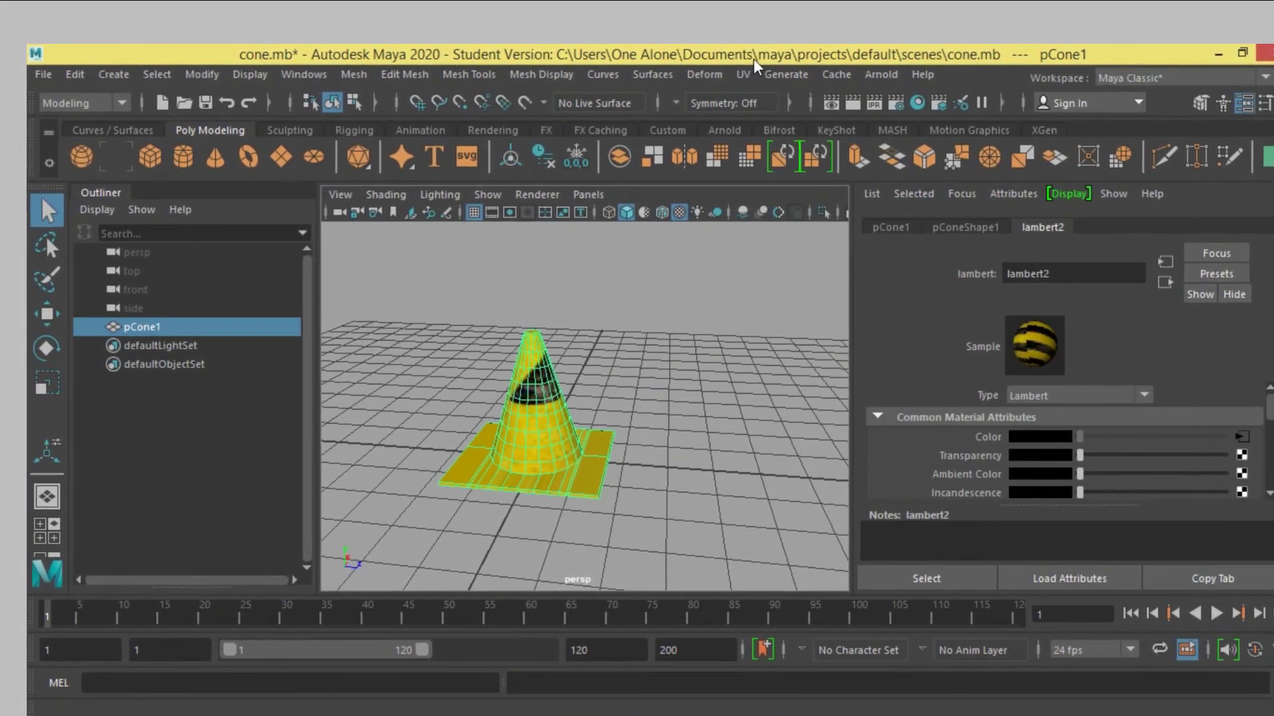
click(745, 74)
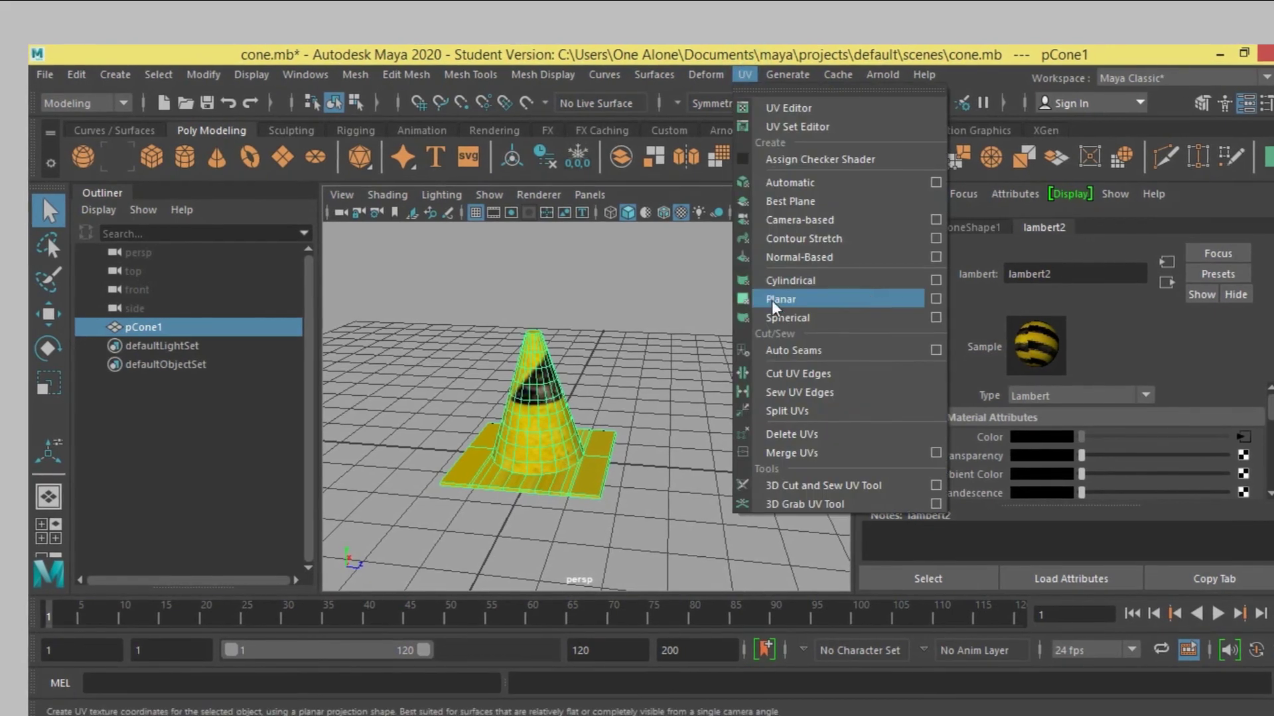
click(934, 294)
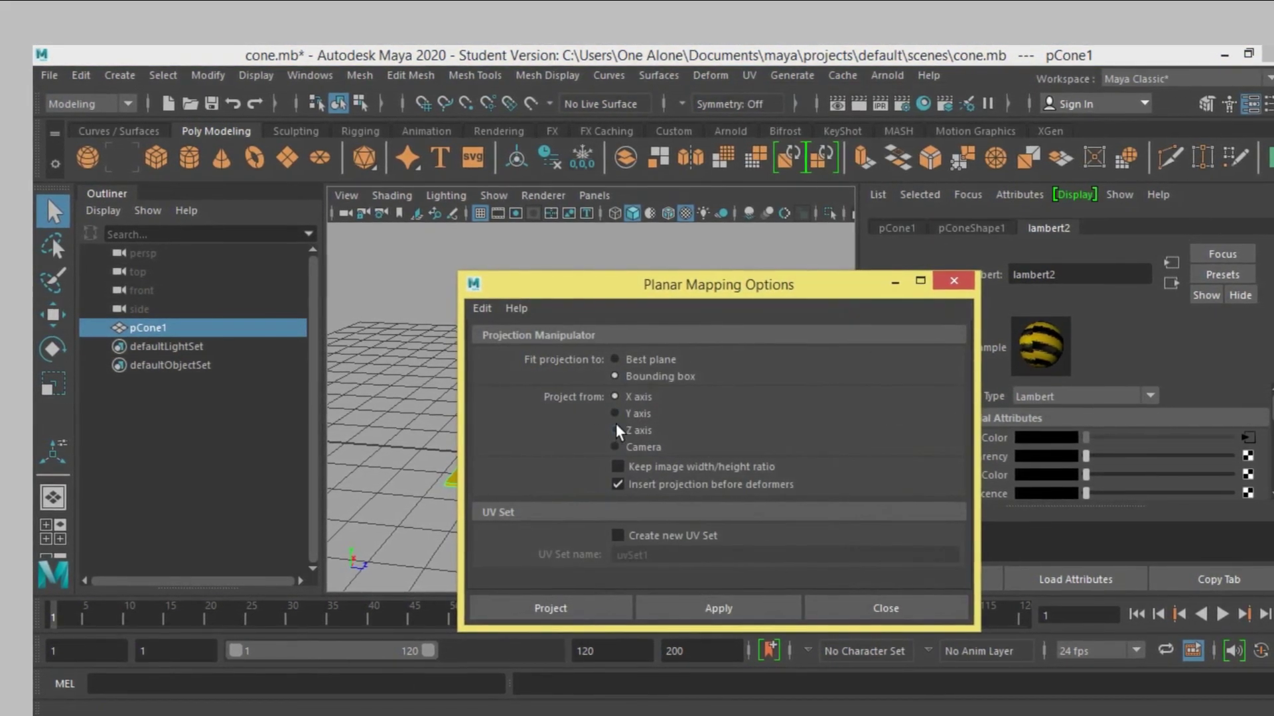
click(616, 431)
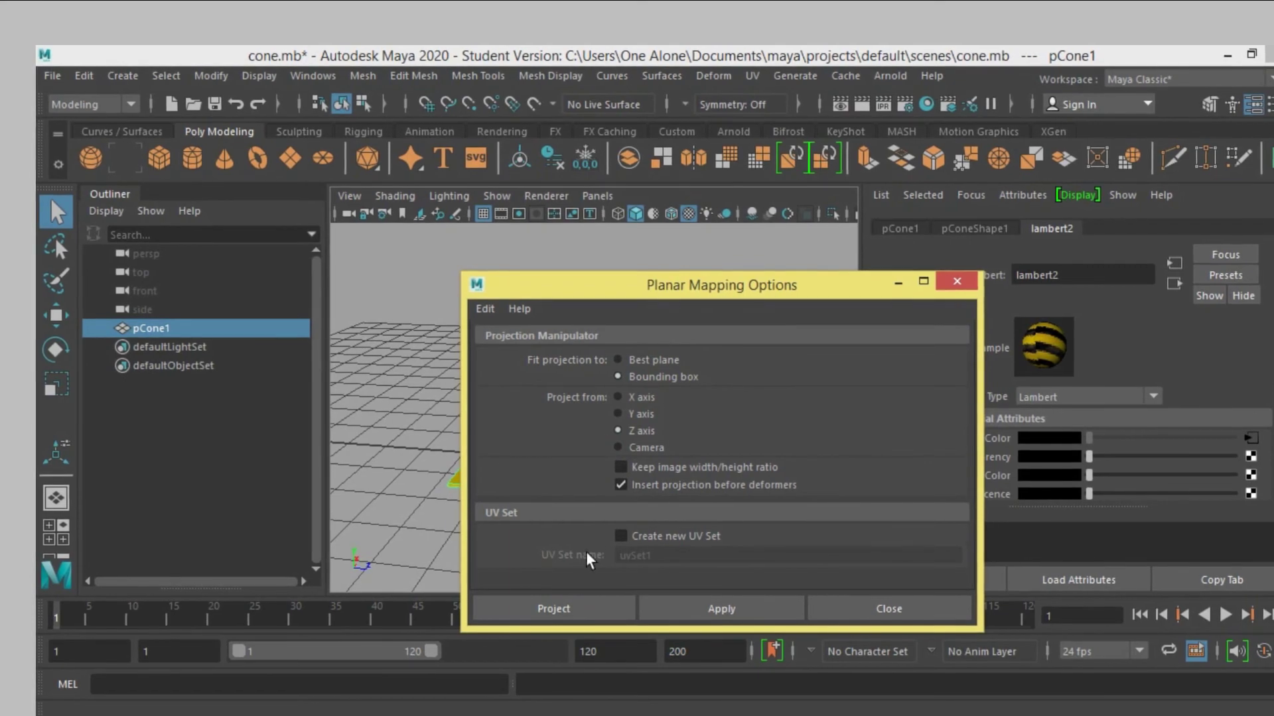
click(620, 468)
click(565, 607)
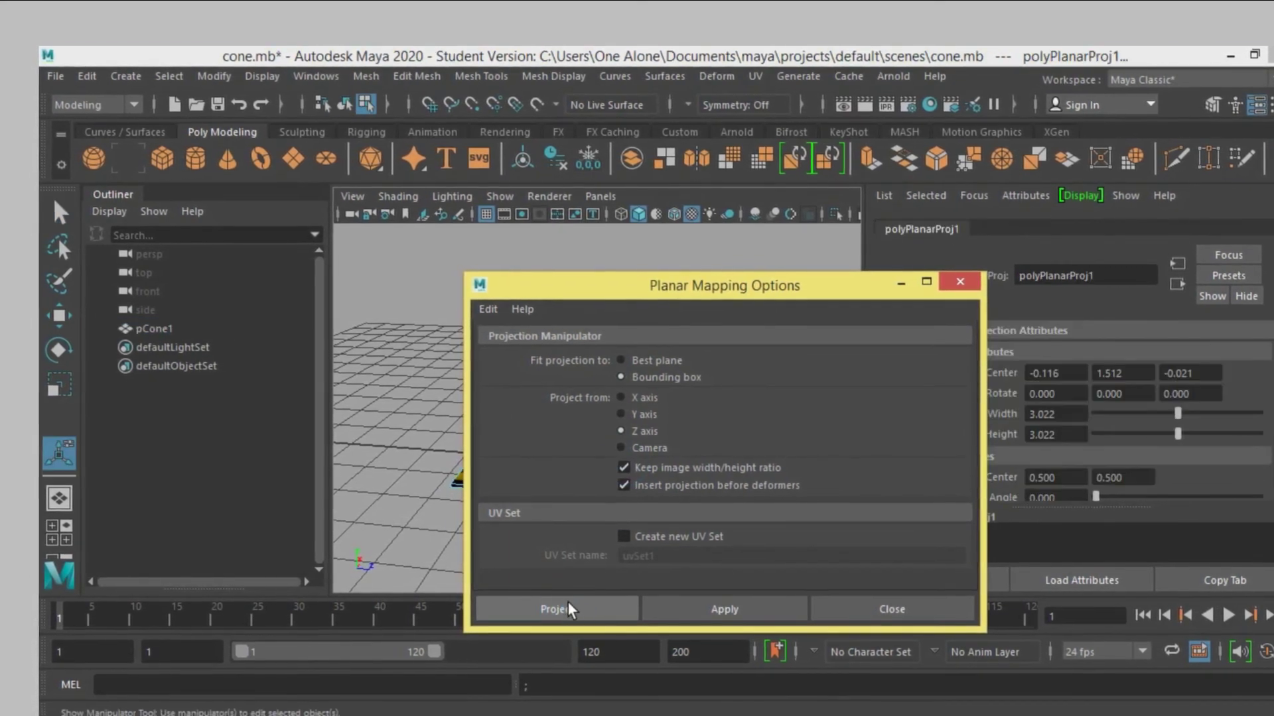
Resize the planar projection's height to 1.885 so the stripes fit the cone
alt+drag(686, 472, 918, 467)
drag(619, 344, 645, 382)
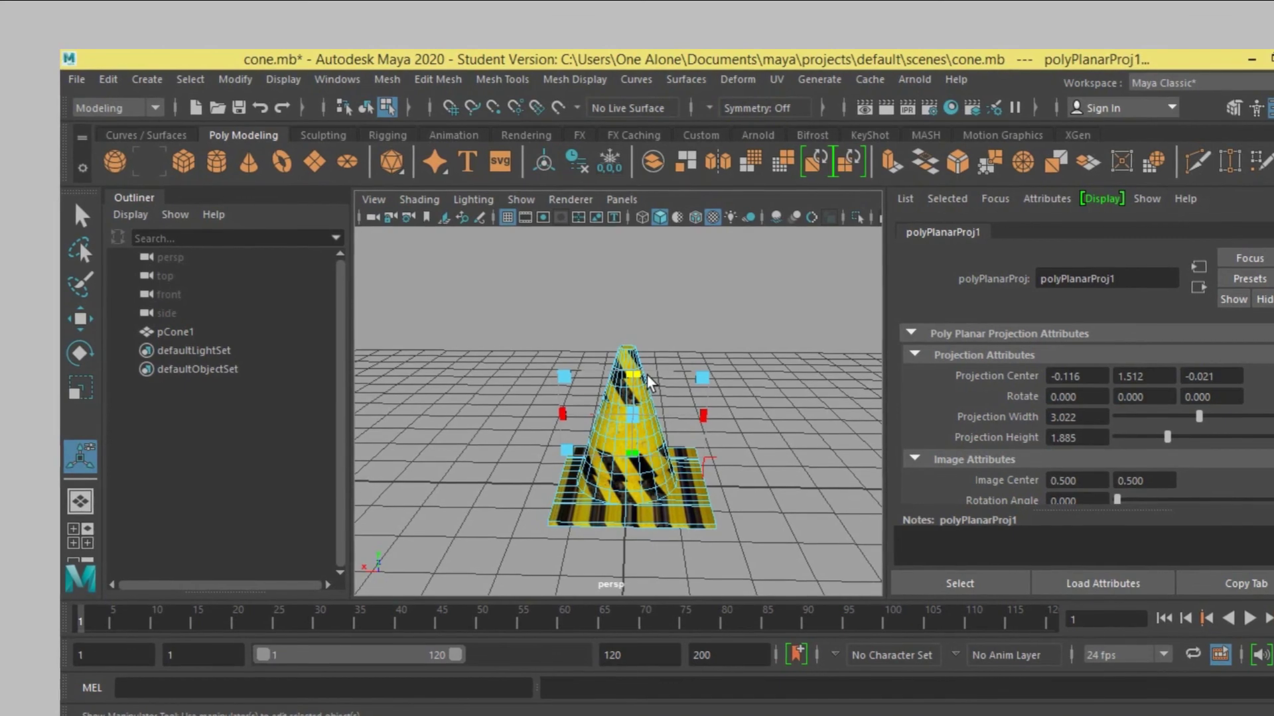
mouse_move(800, 363)
alt+mouse_down()
mouse_move(717, 378)
mouse_move(645, 355)
alt+mouse_up()
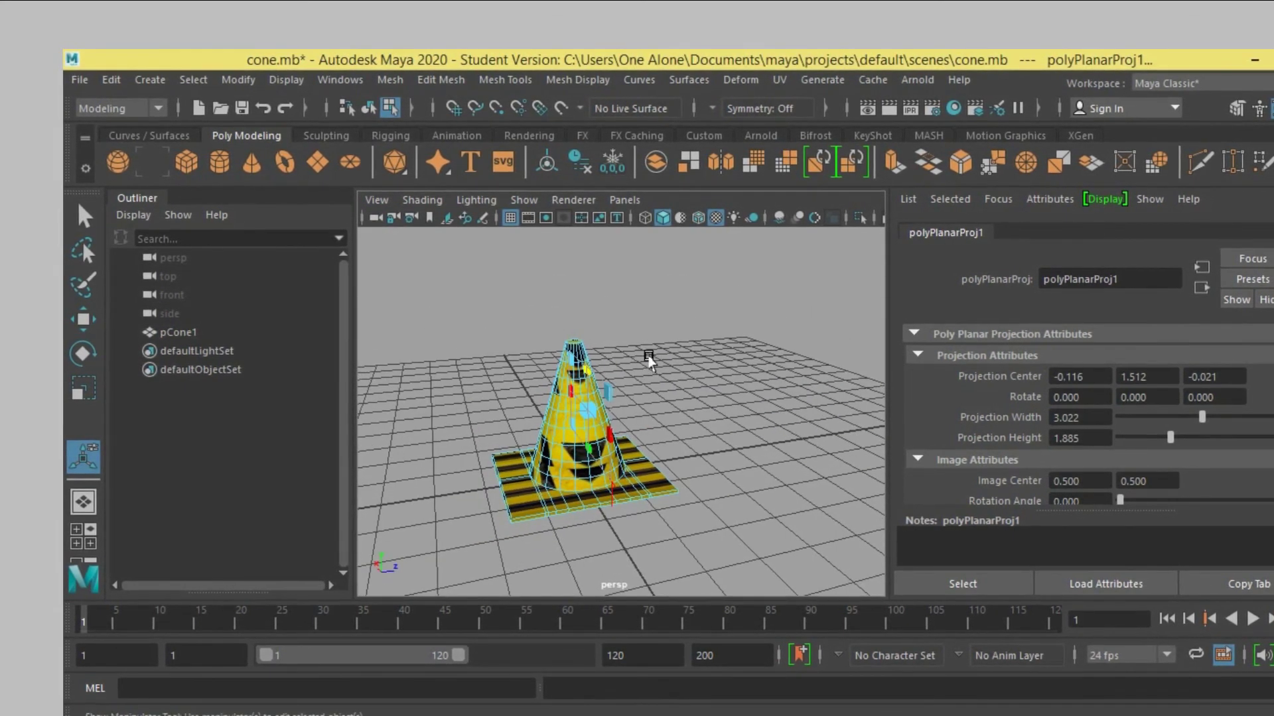